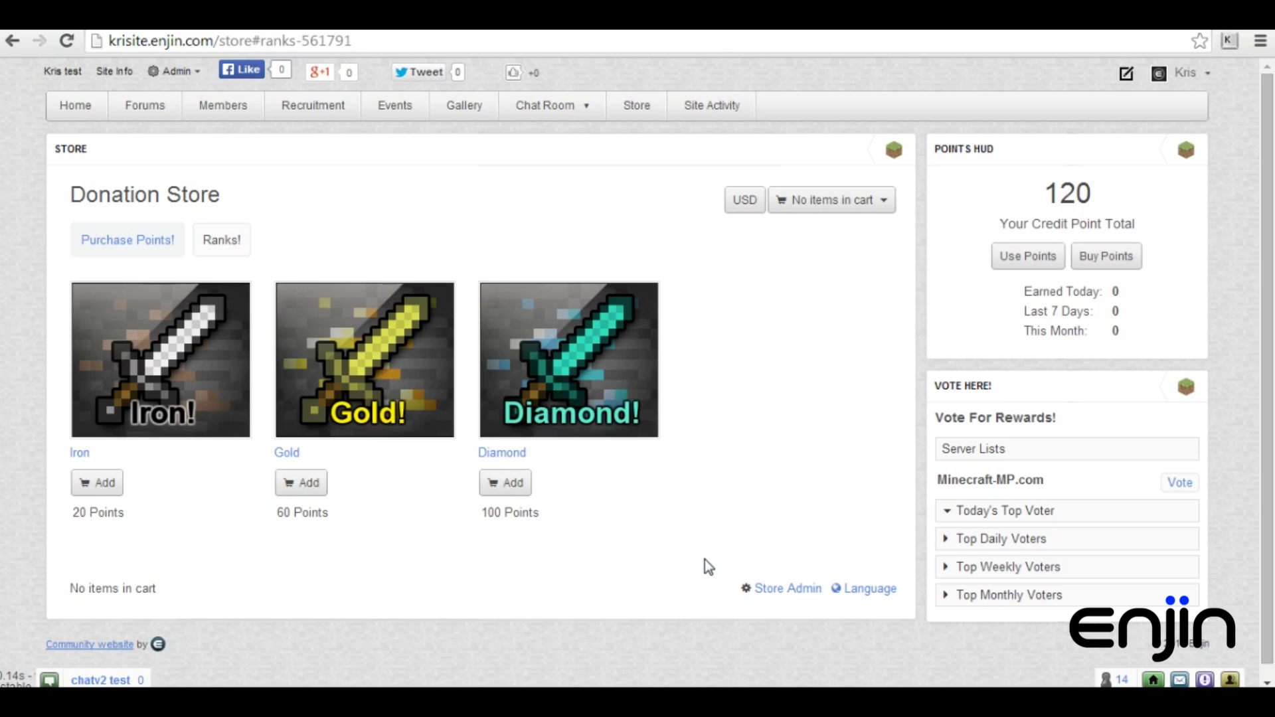
Step: Review the store's points packages and ranks, then go to Store Admin
click(142, 243)
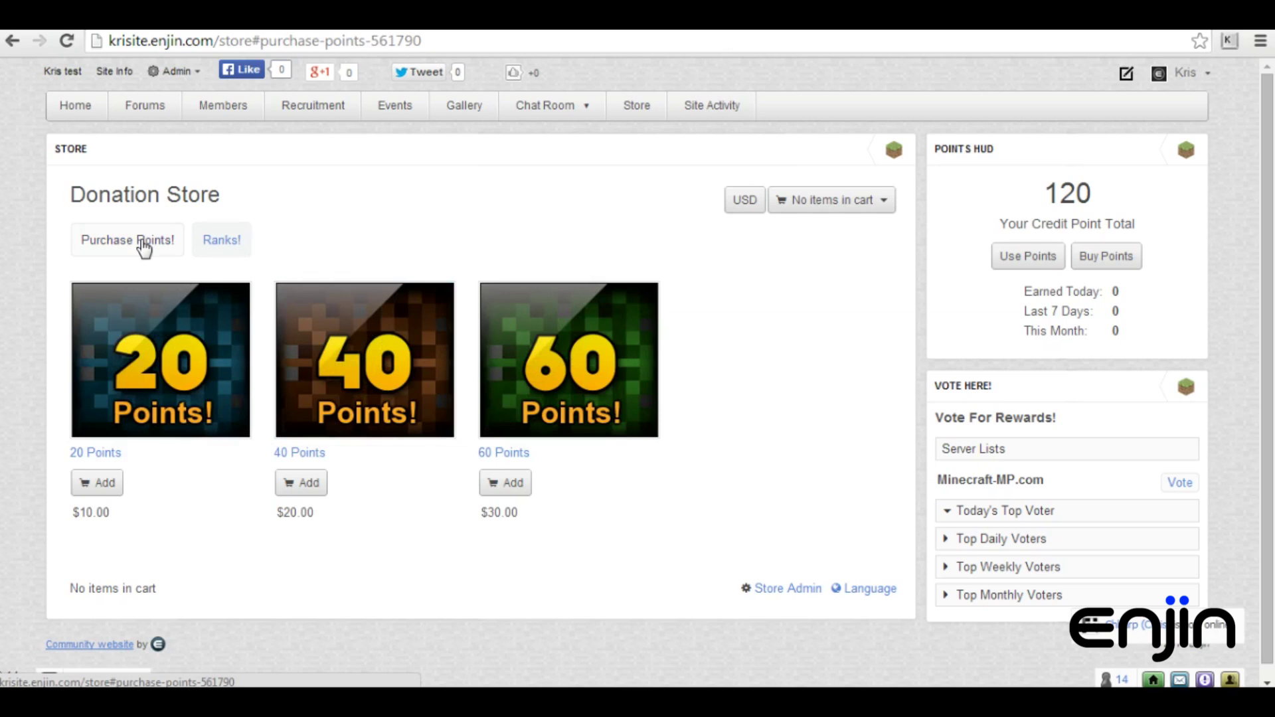
click(214, 253)
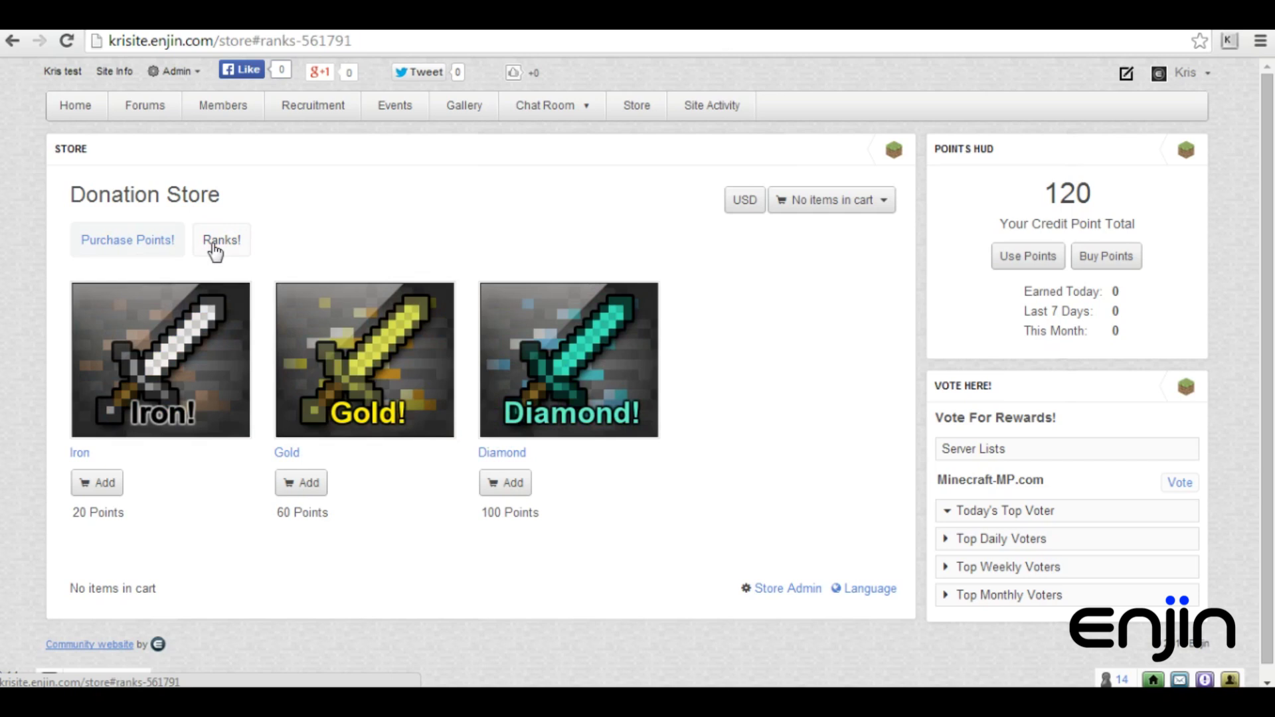
click(814, 591)
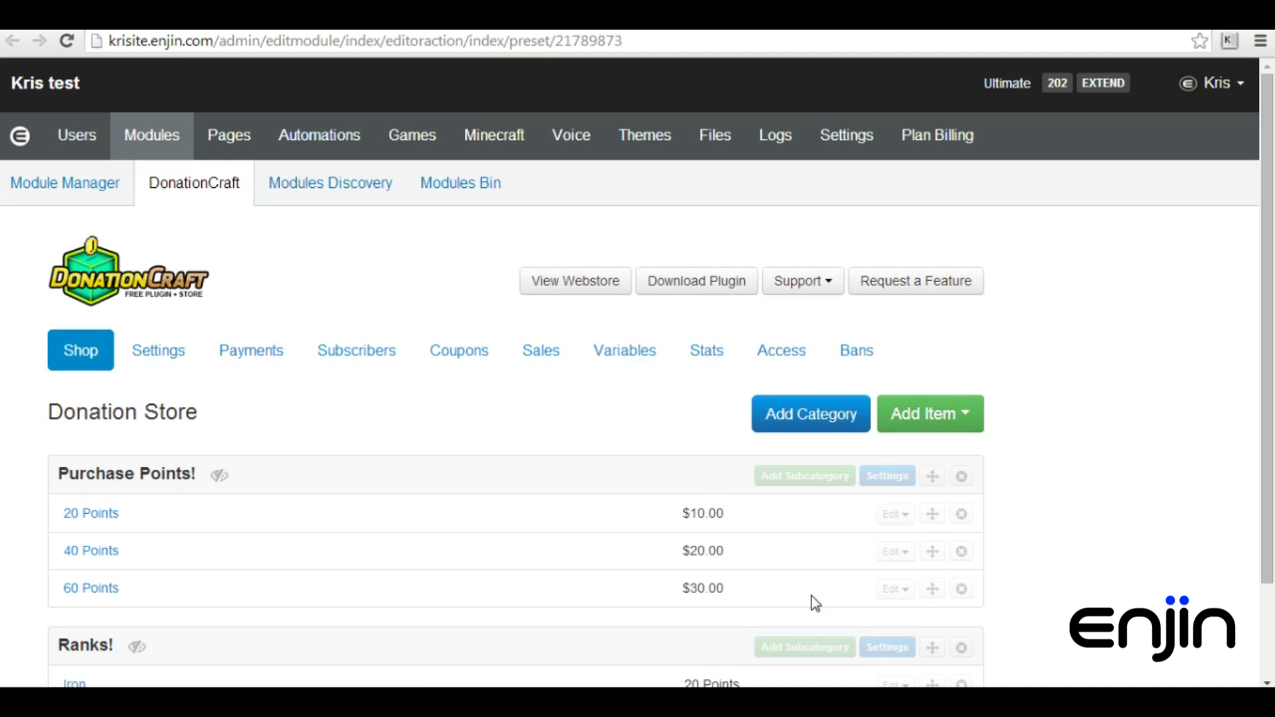
drag(1267, 276, 1271, 421)
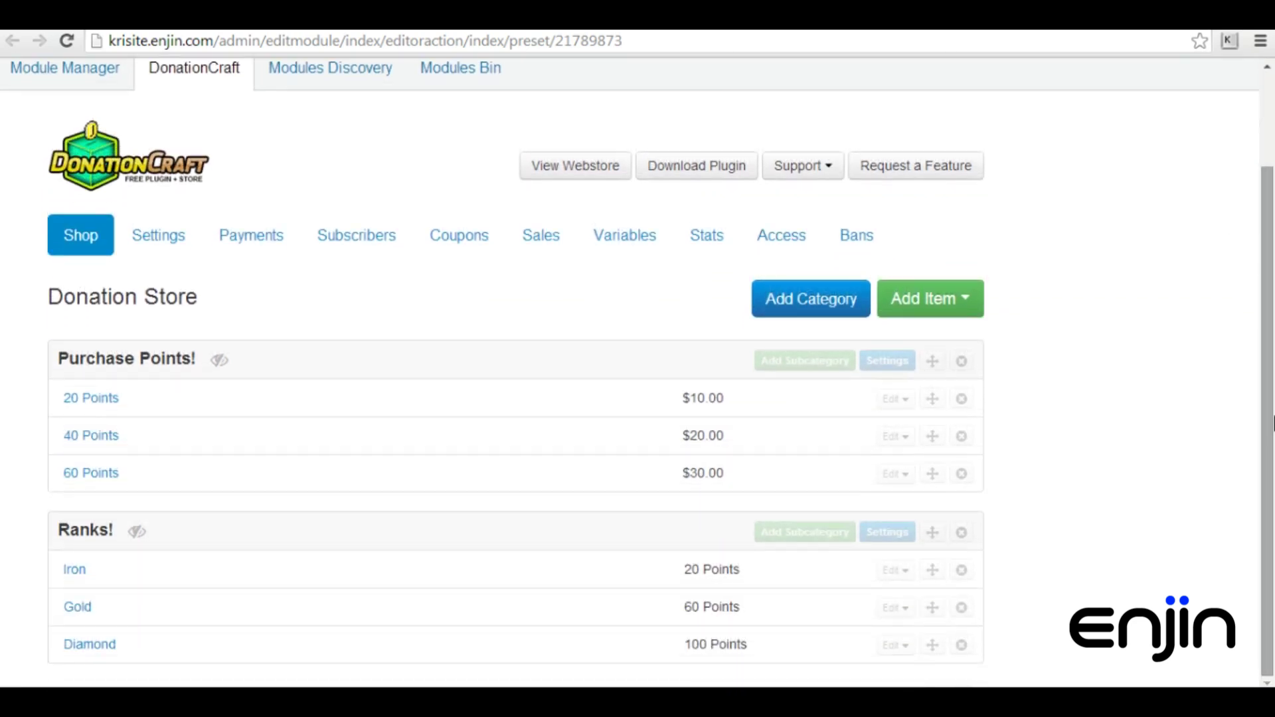
Step: Add a normal item named 'Ruby' with the description 'Ruby Rank'
click(964, 312)
click(946, 336)
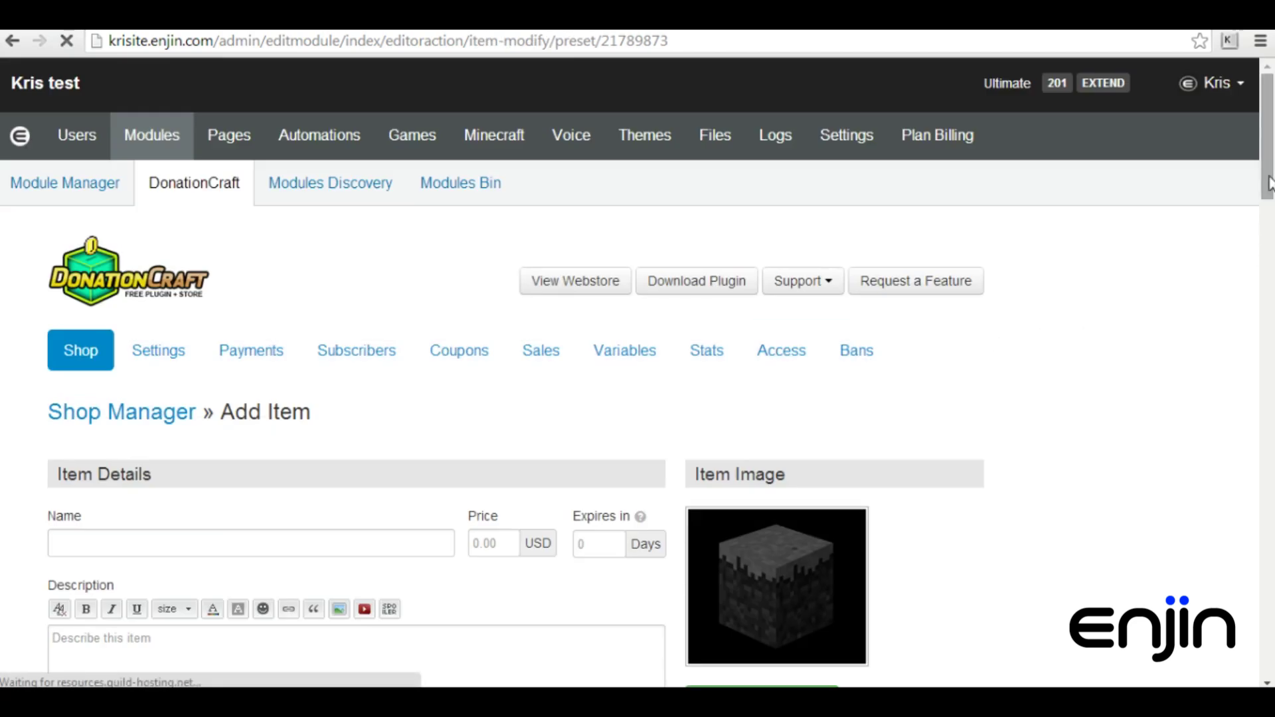
drag(1268, 207, 1268, 246)
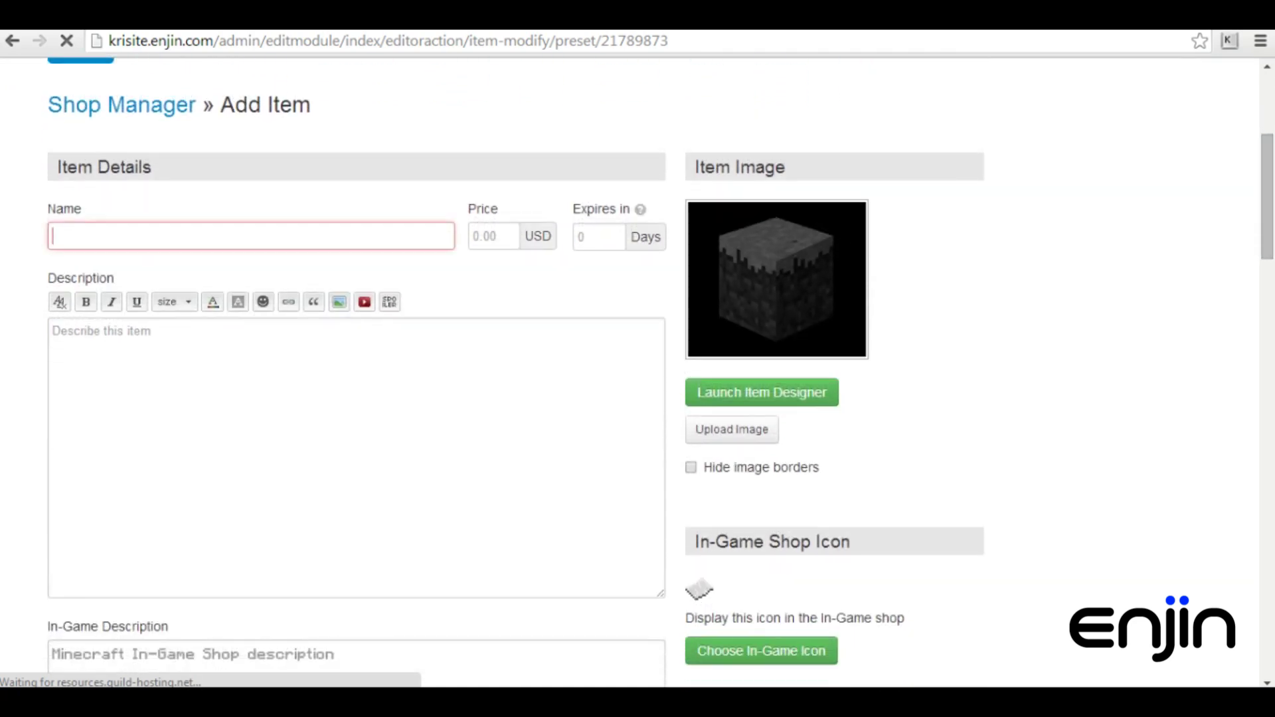
text(Ruby)
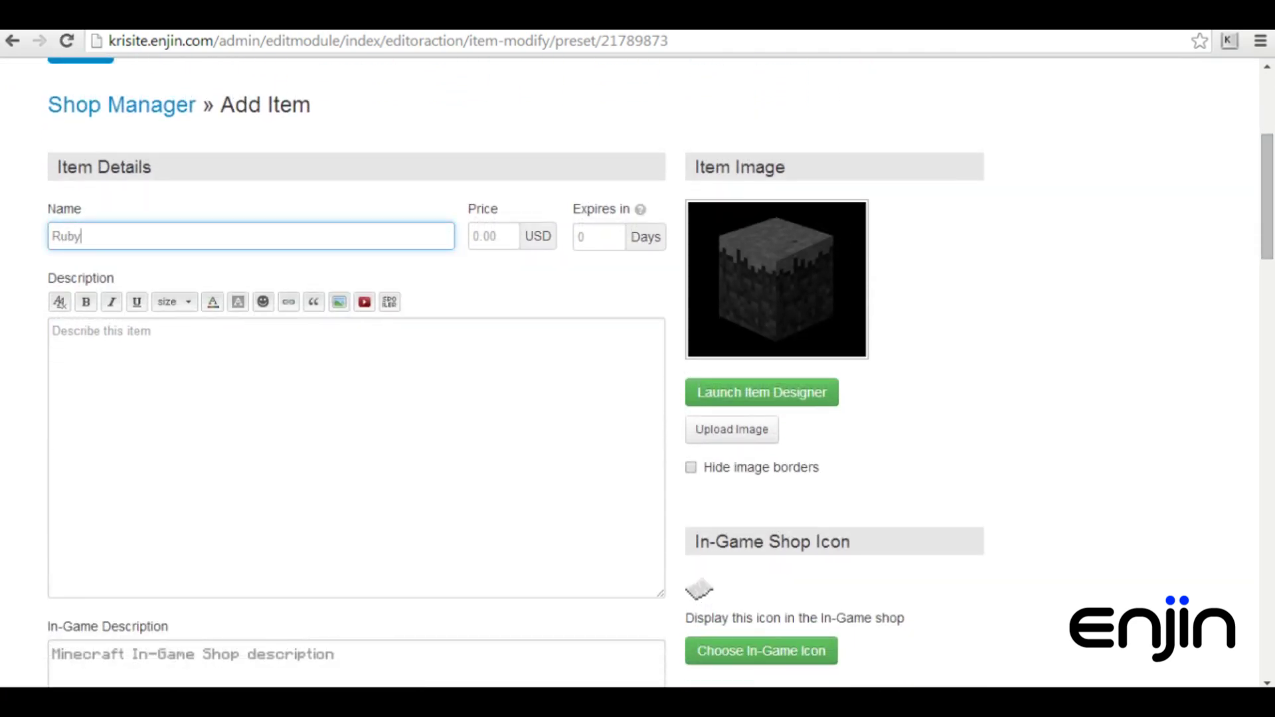
click(53, 331)
text(Ruby Rank)
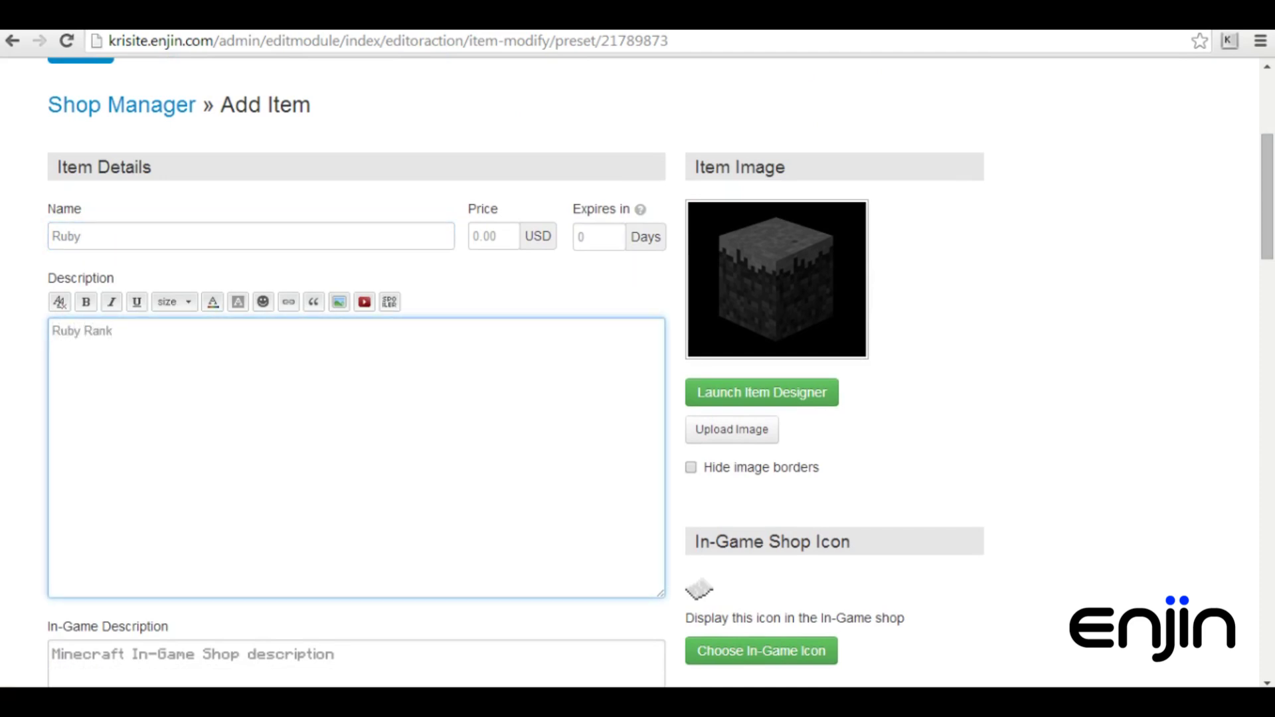
Step: In Item Designer, use the redstone ore background and the Ruby main graphic
click(718, 393)
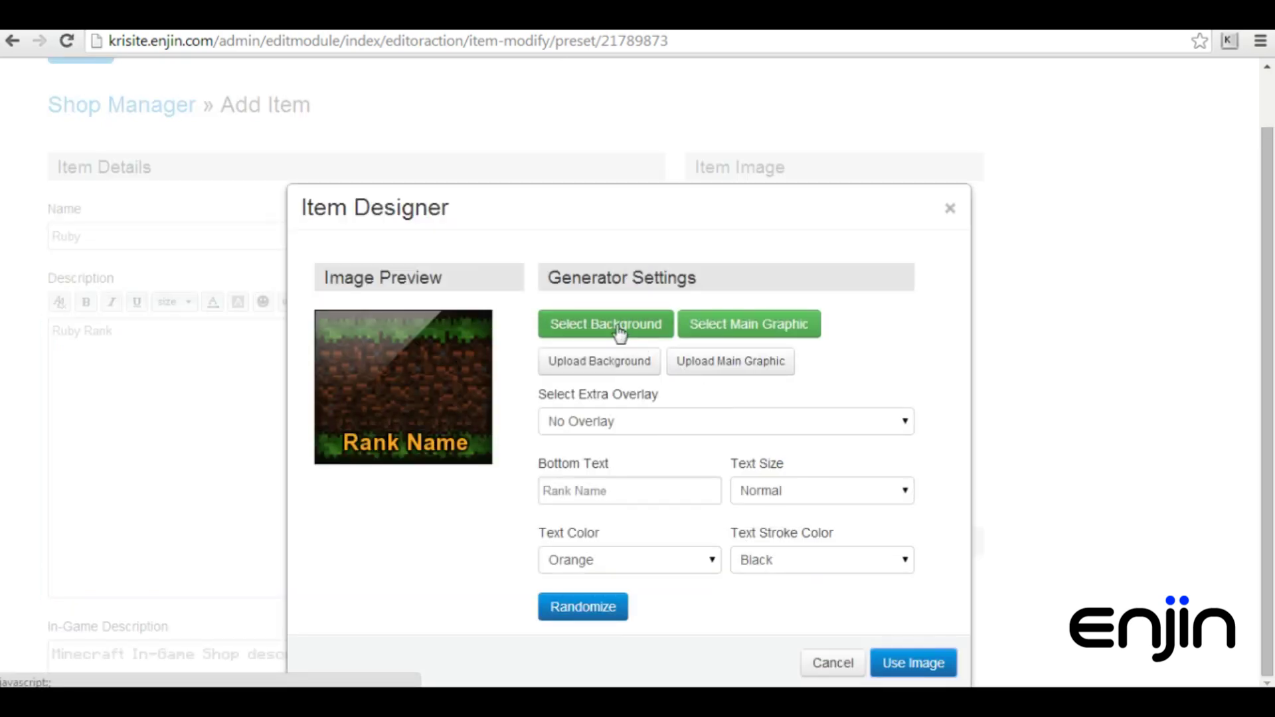
click(620, 332)
drag(834, 336, 836, 574)
click(519, 460)
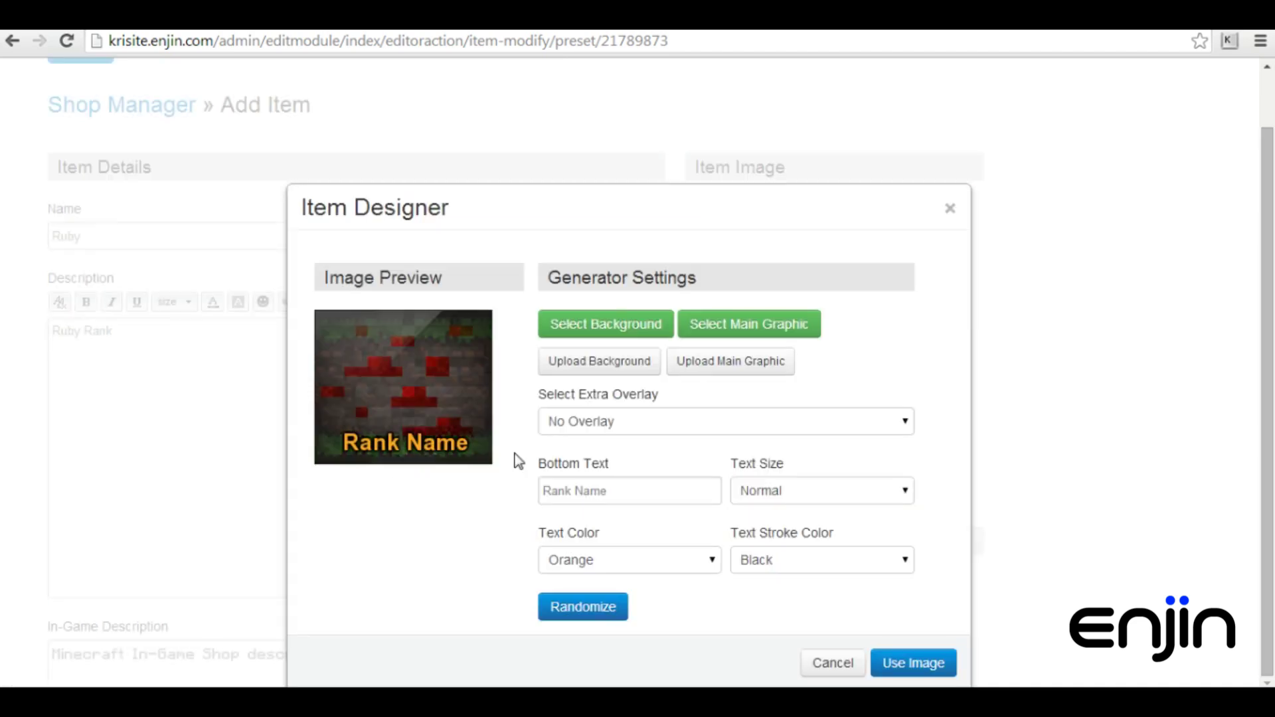
click(731, 361)
double_click(221, 197)
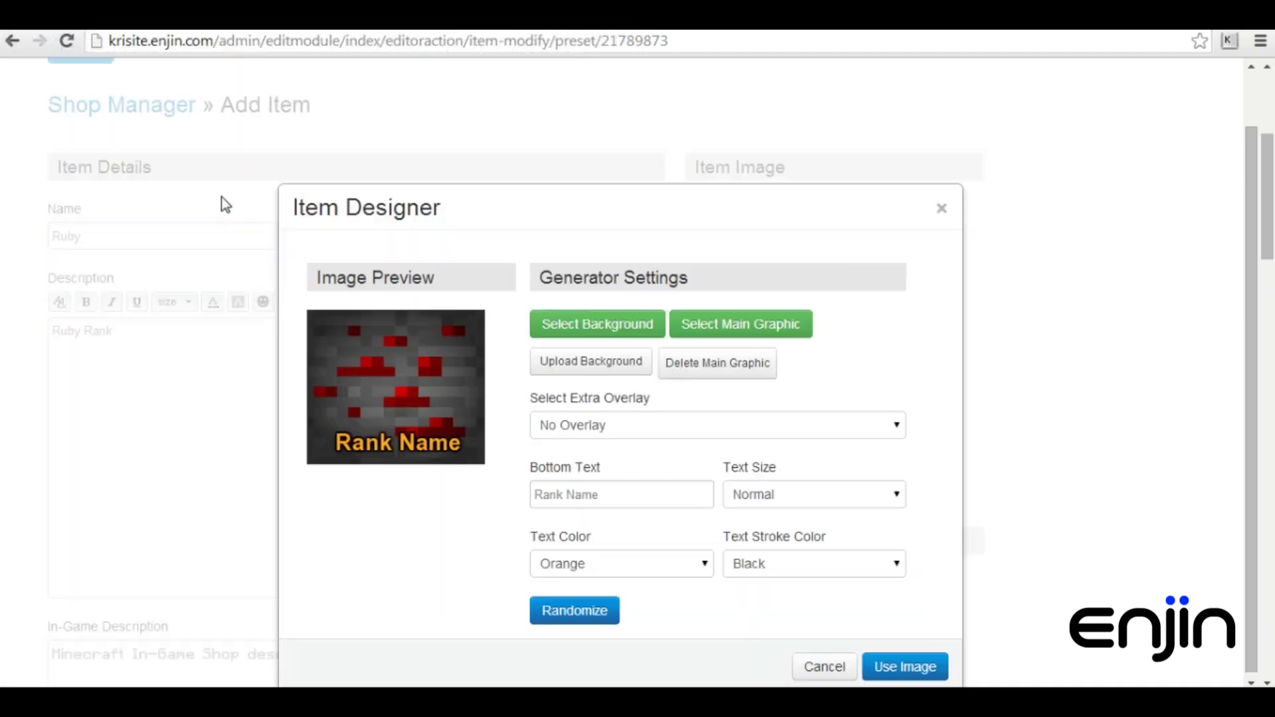
Step: Set the bottom text to 'Ruby!' in large red and apply the image to the item
drag(601, 495, 507, 498)
text(Ruby)
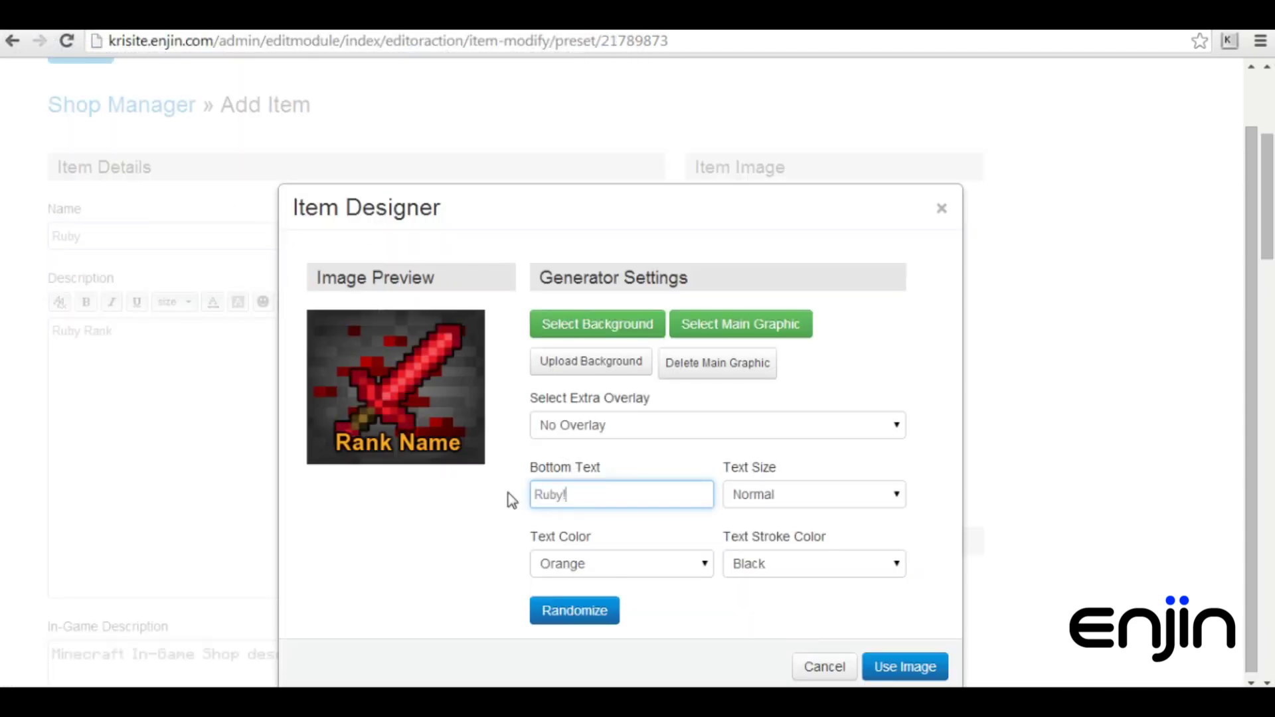
click(751, 496)
click(763, 567)
click(673, 574)
click(601, 429)
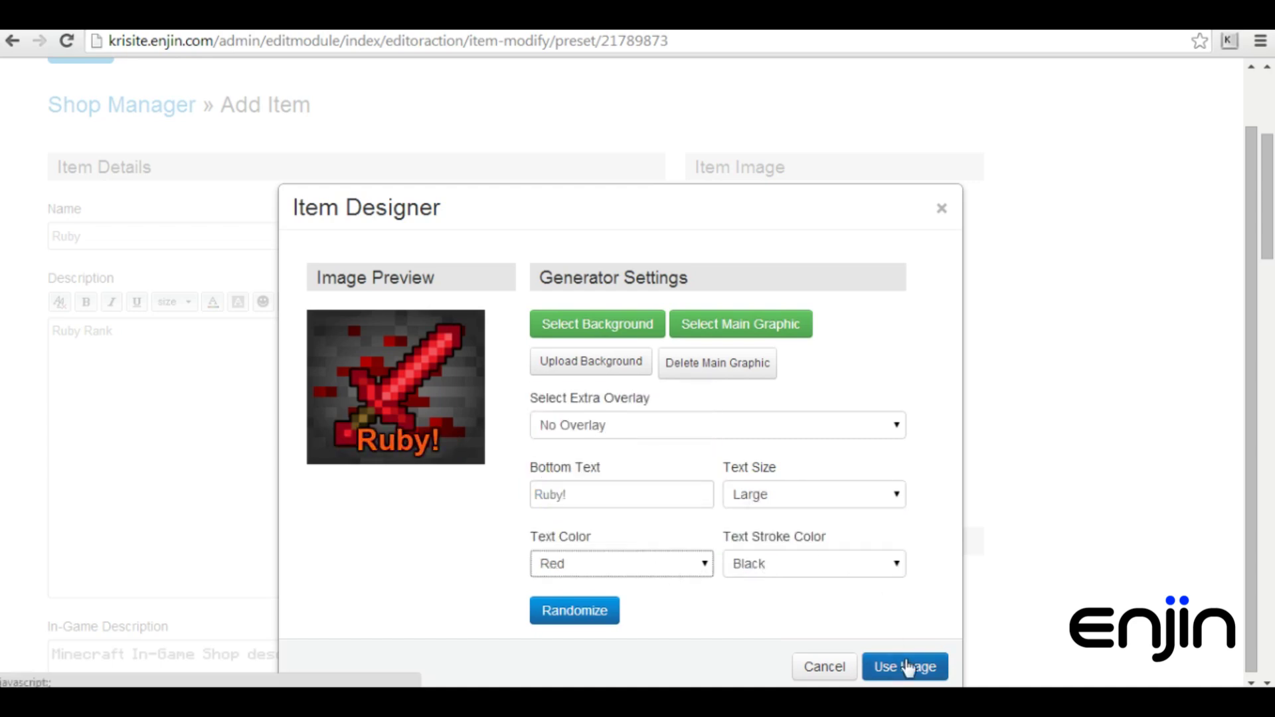
click(908, 666)
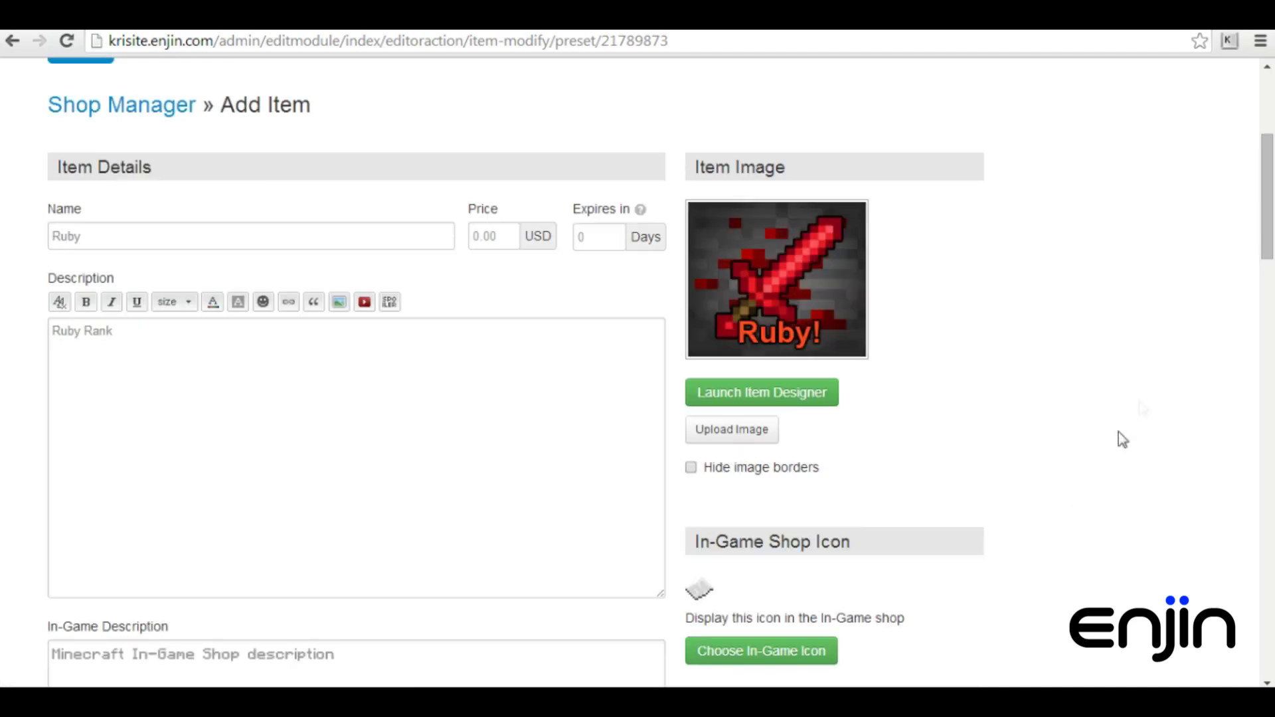
Step: Make Ruby purchasable only with points at a price of 150, and create the item
drag(1268, 234, 1268, 555)
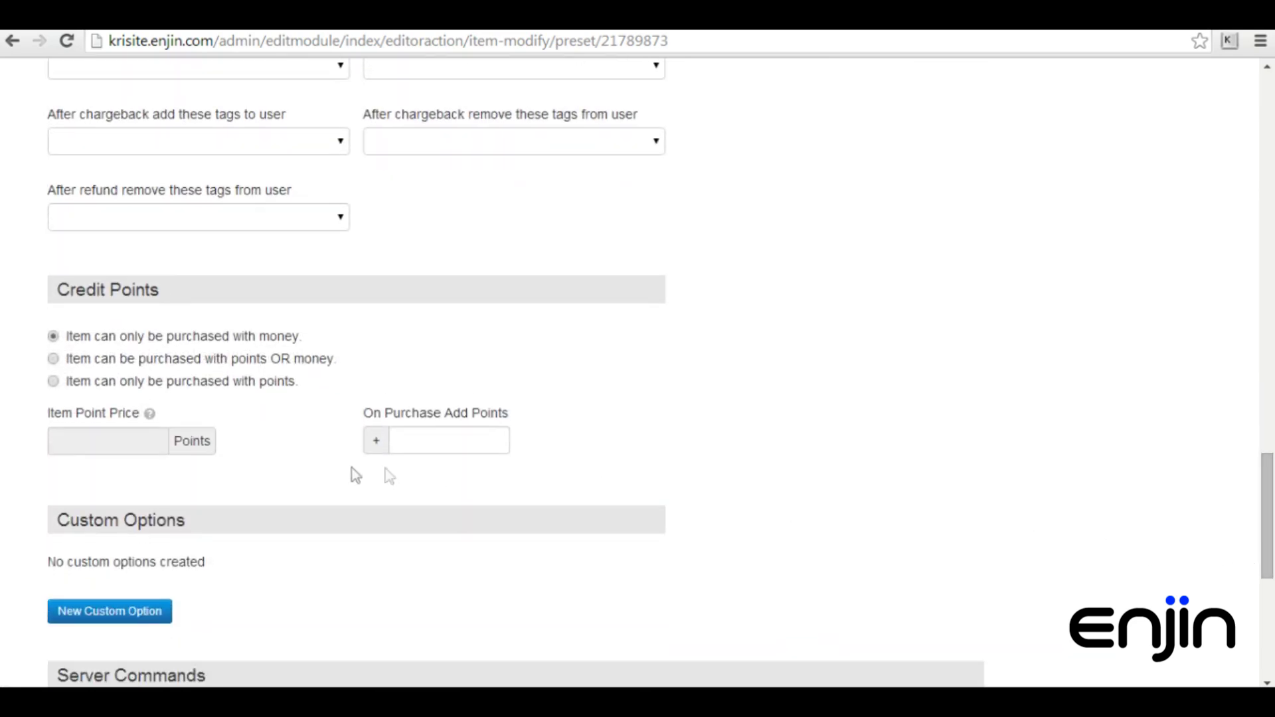
click(52, 386)
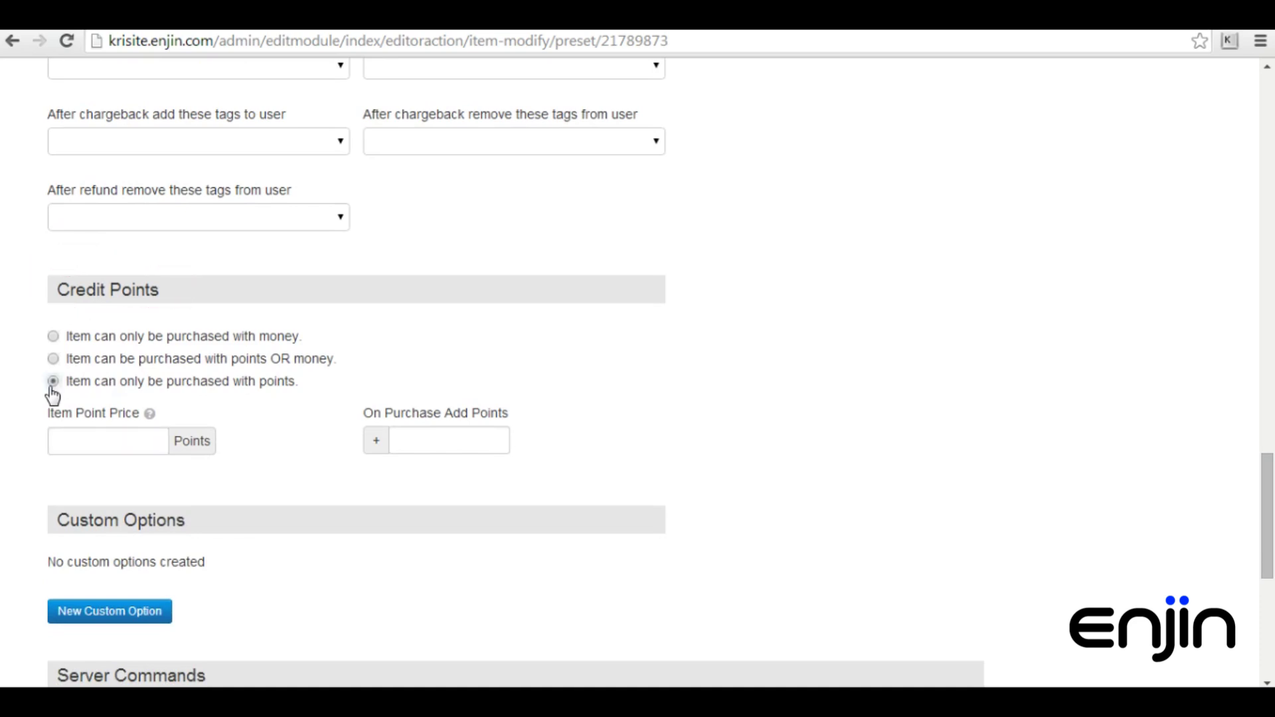
click(85, 439)
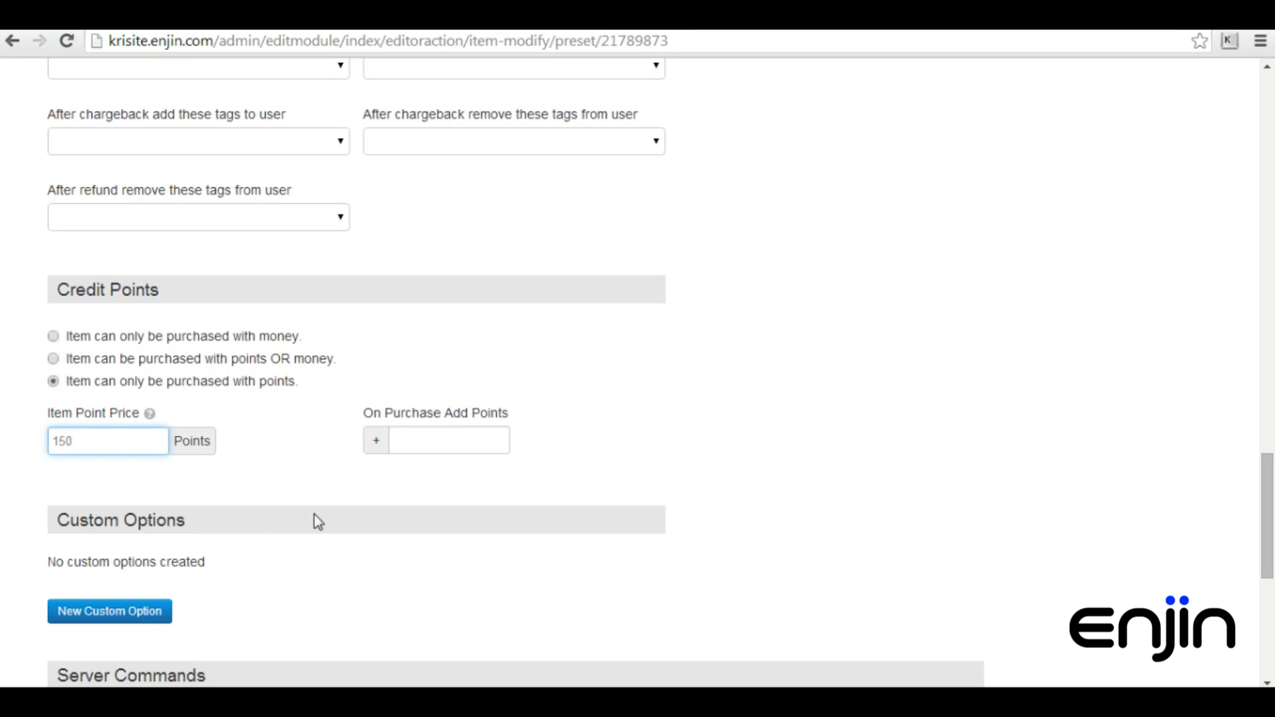
drag(1269, 494, 1269, 618)
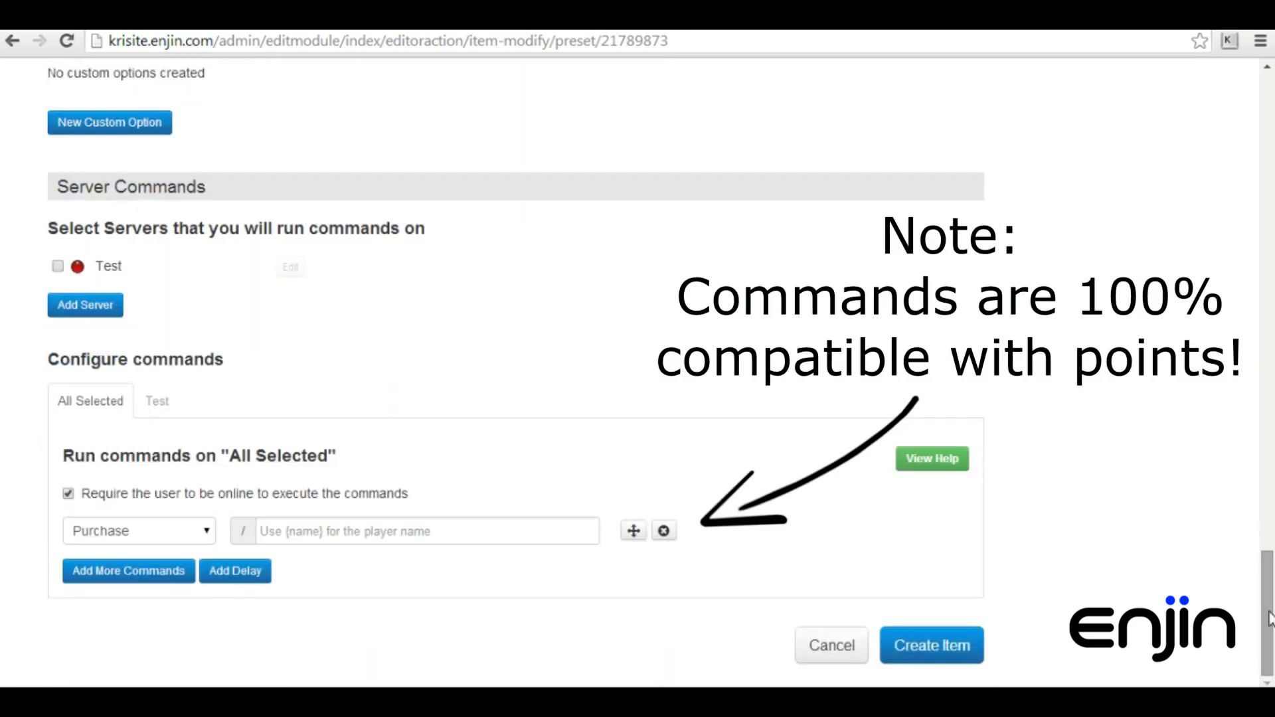
click(962, 646)
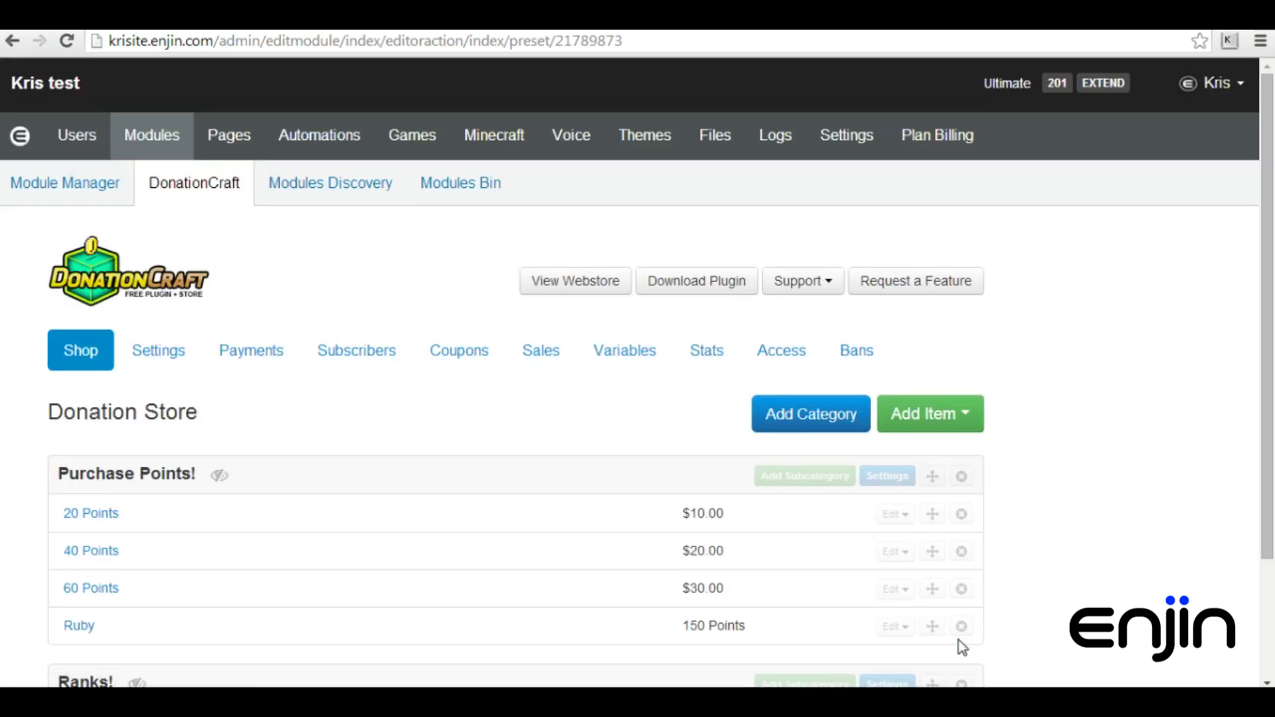
Step: Move Ruby into the Ranks! category, then reload the webstore to see it at 150 Points
drag(1266, 474, 1254, 598)
drag(935, 475, 939, 644)
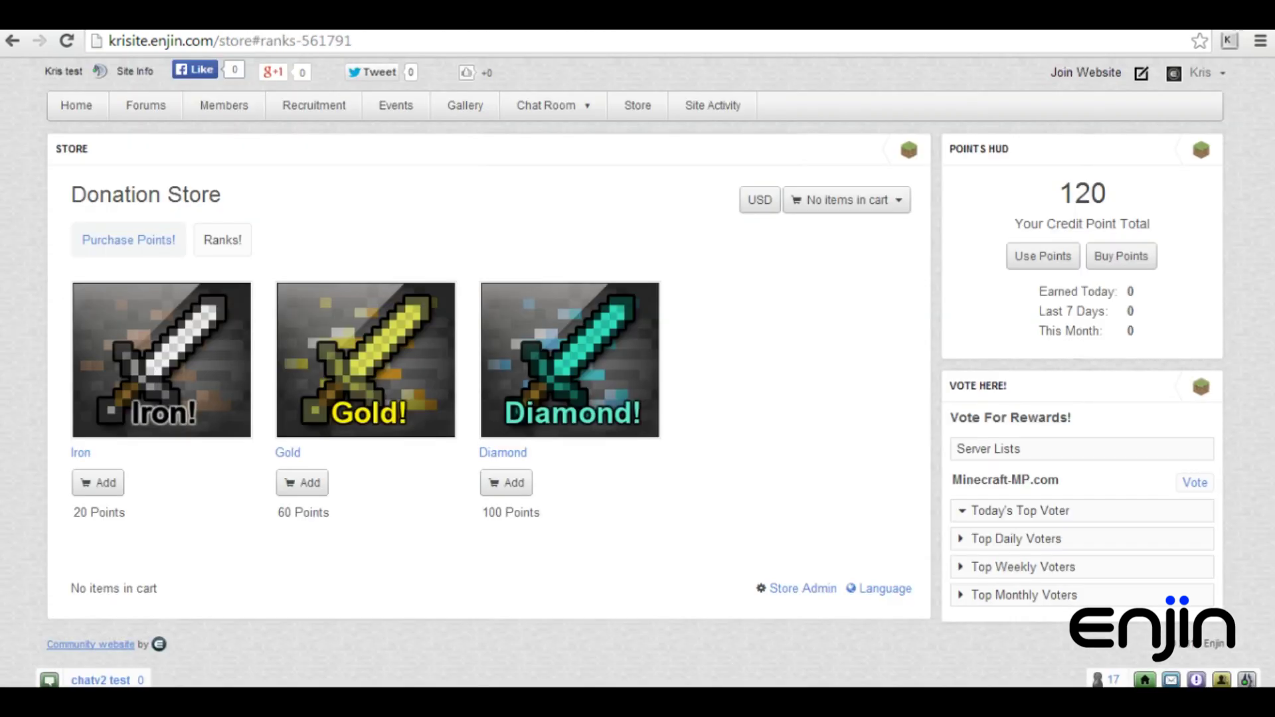
right_click(524, 254)
key(Down)
key(Return)
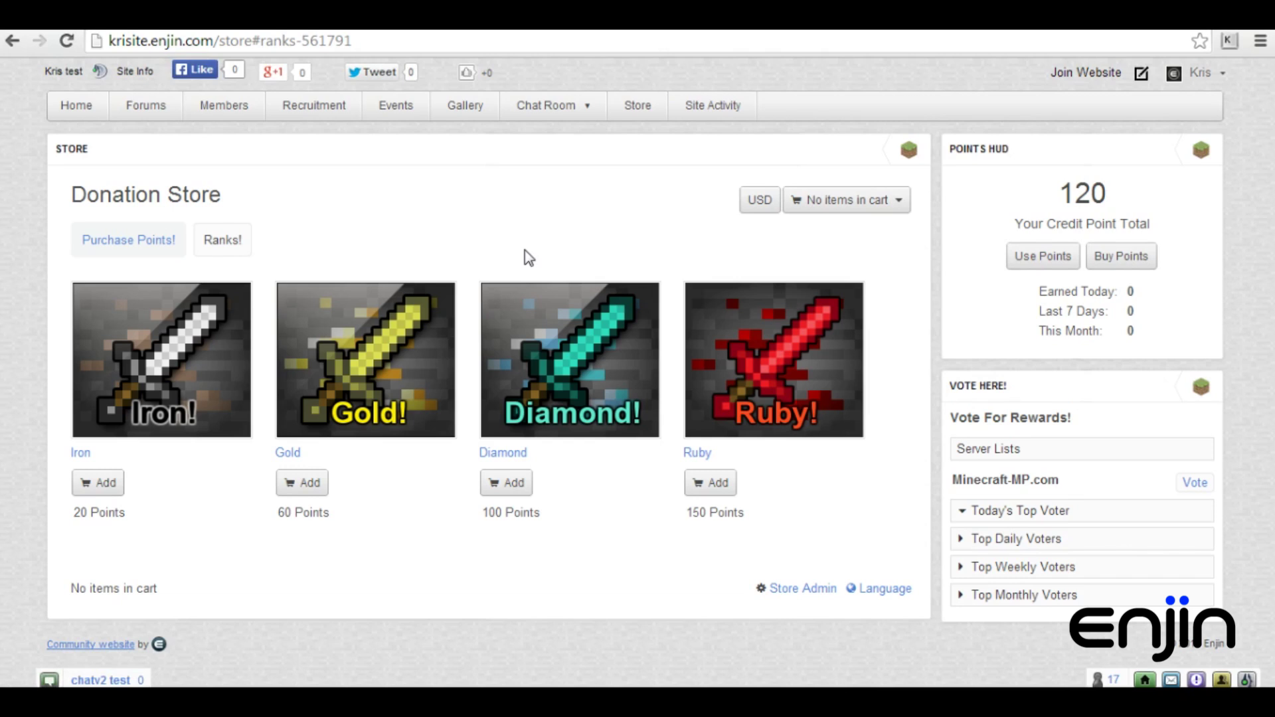
Step: Edit the Vote For Diamonds module from Modules and show its Rewards tab
mouse_move(195, 72)
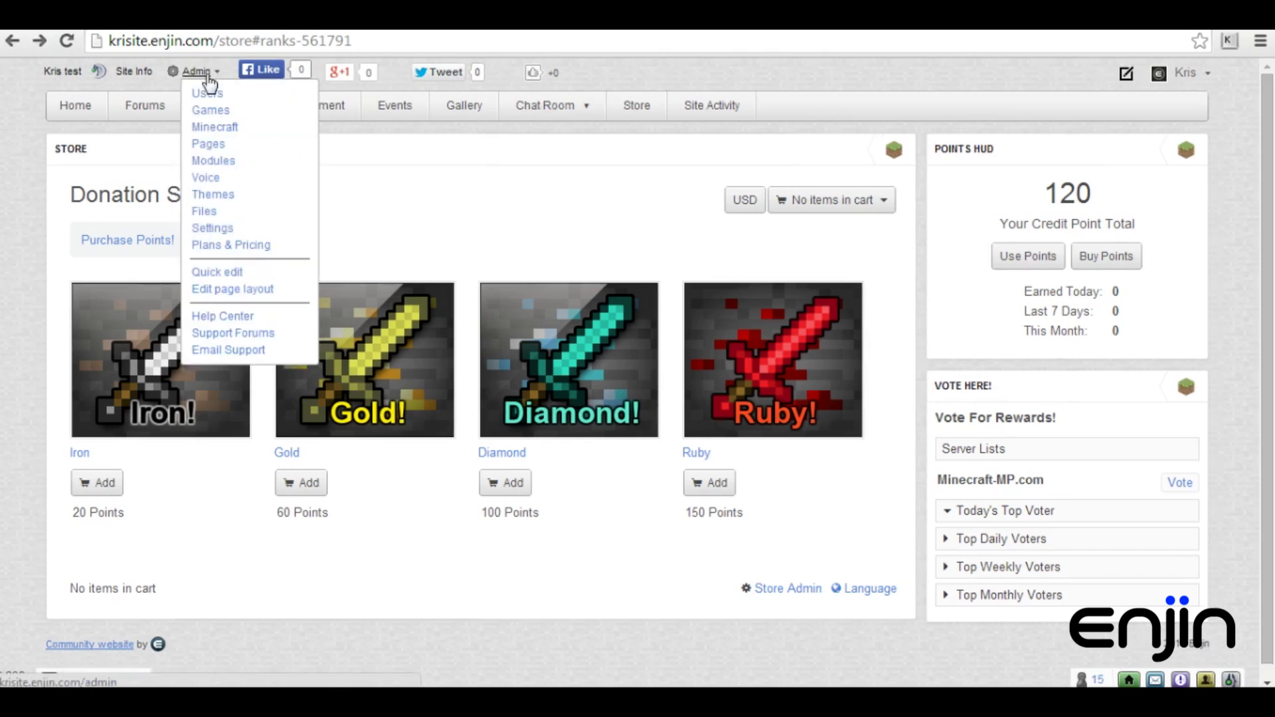
click(226, 163)
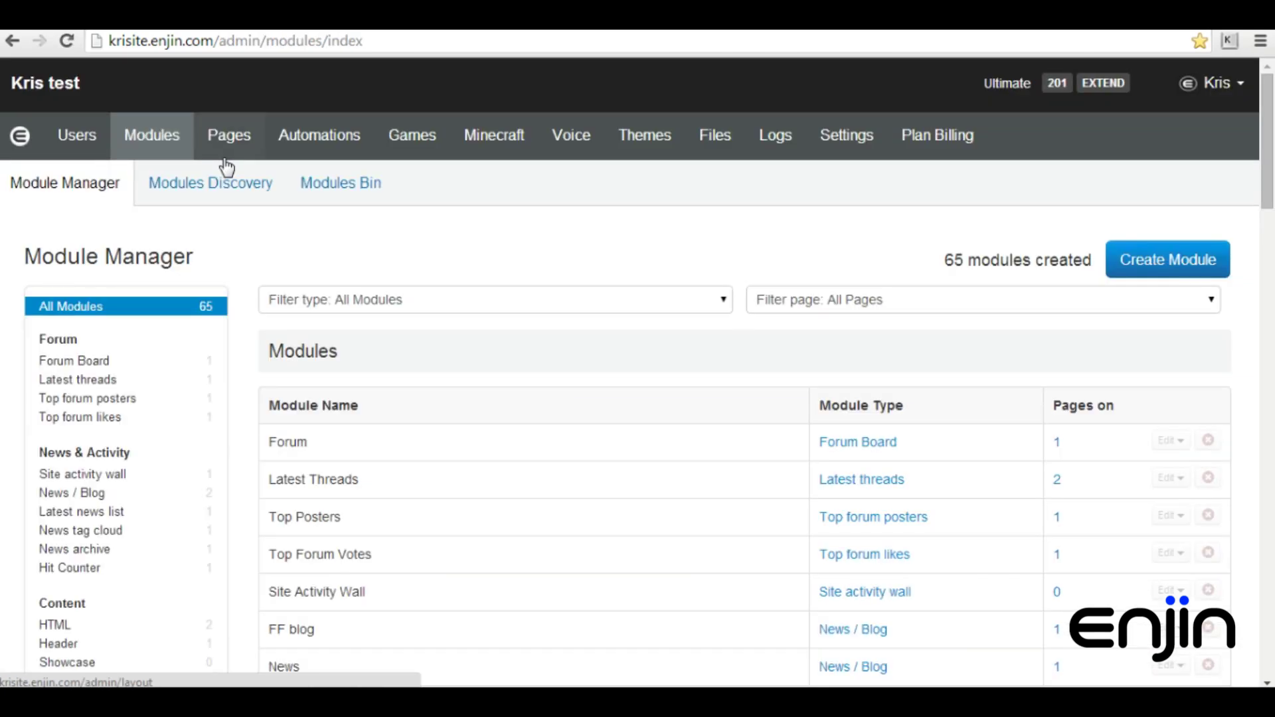
drag(1267, 142, 1268, 261)
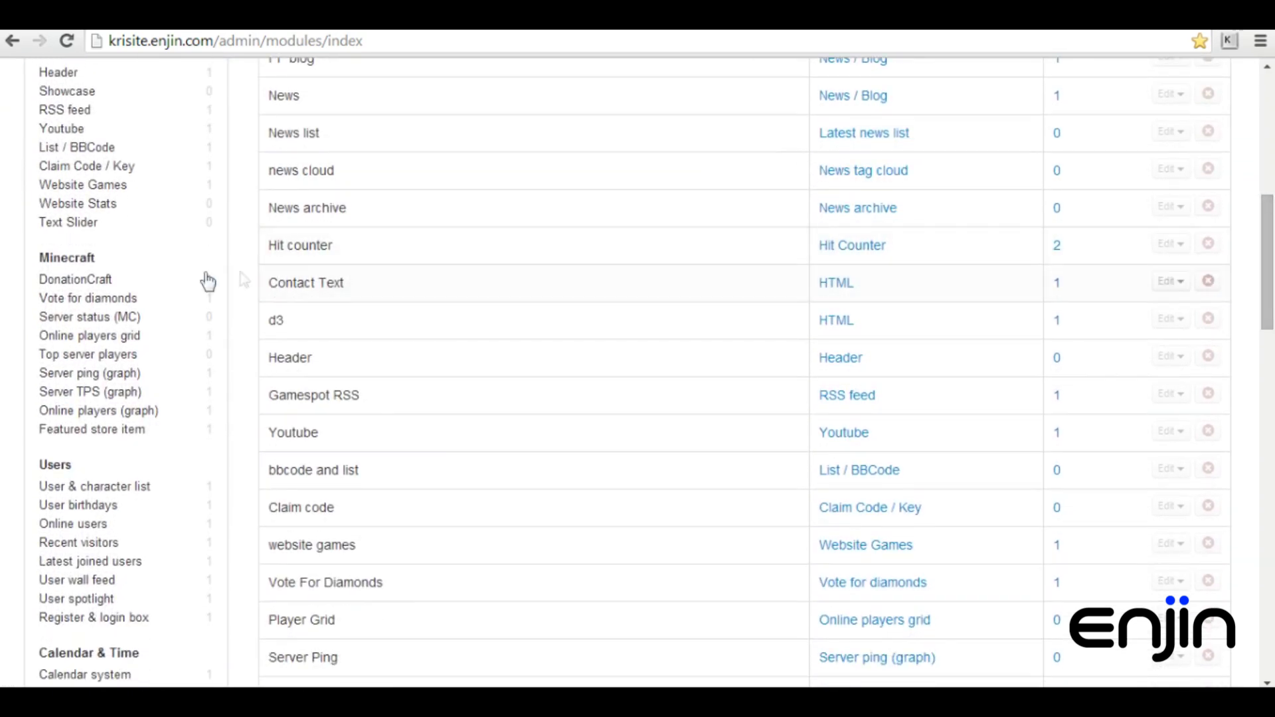
click(114, 299)
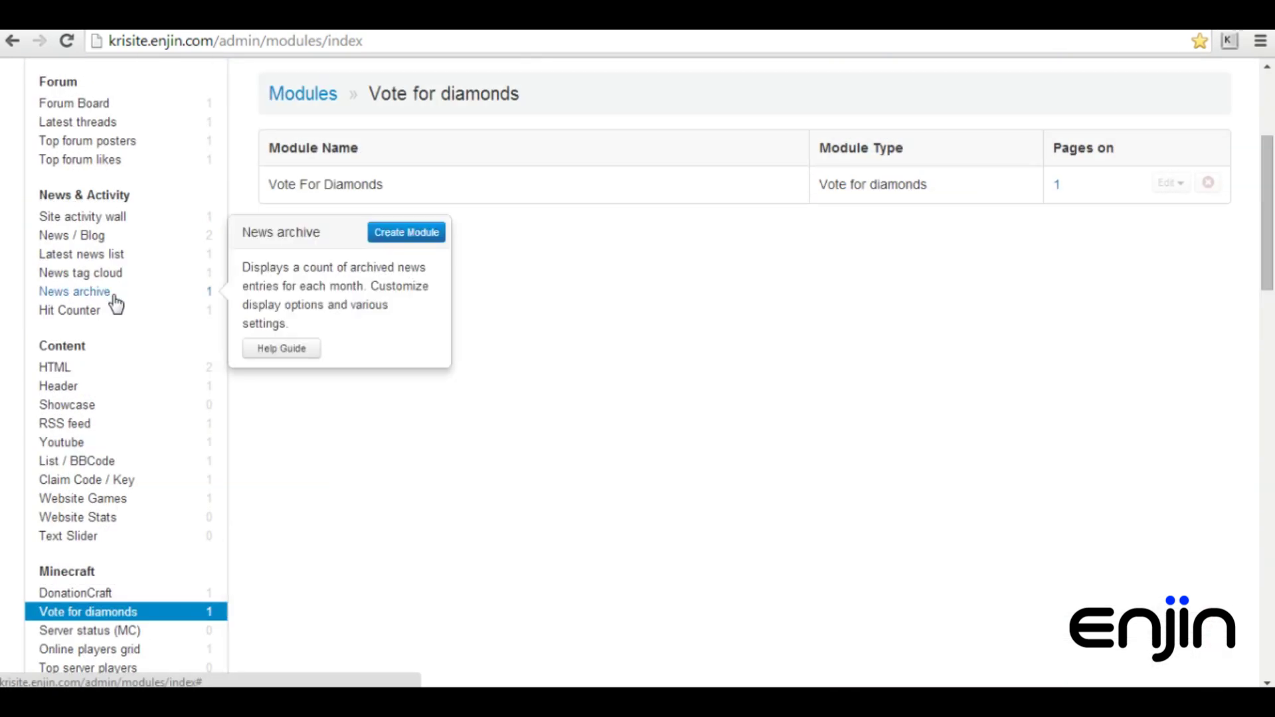
click(1172, 184)
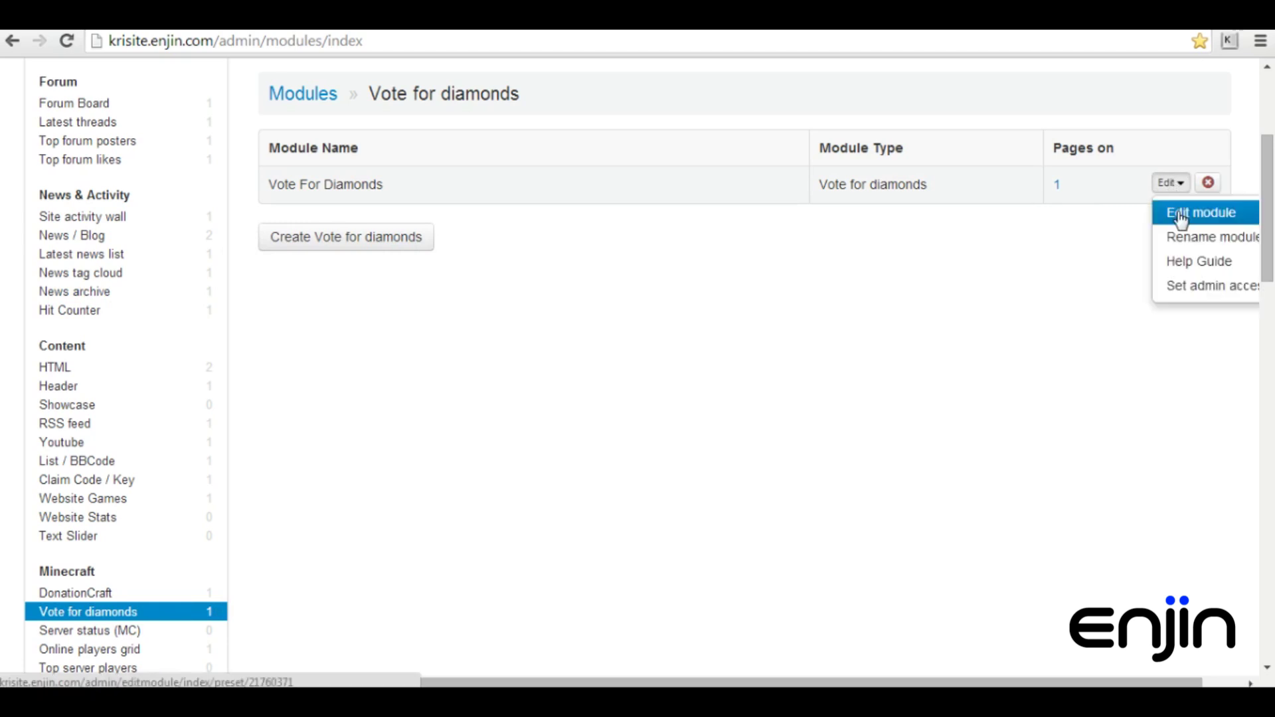
click(1180, 217)
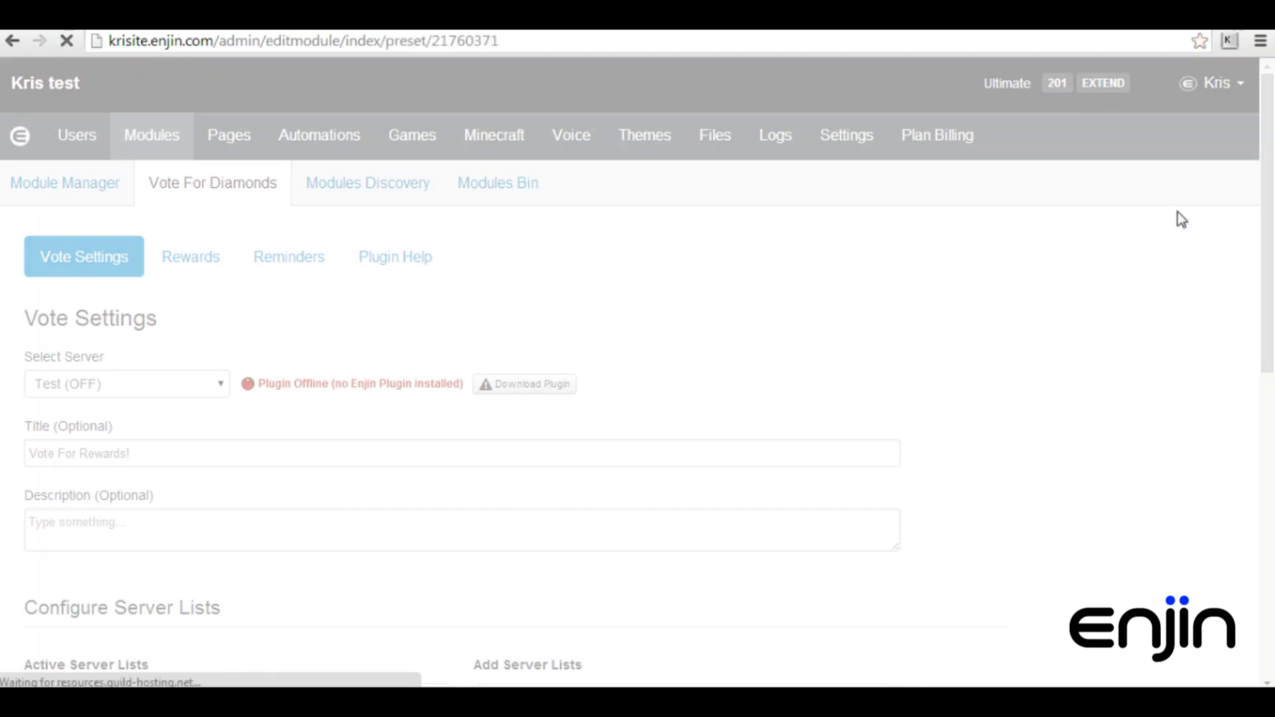
drag(1272, 222, 1272, 284)
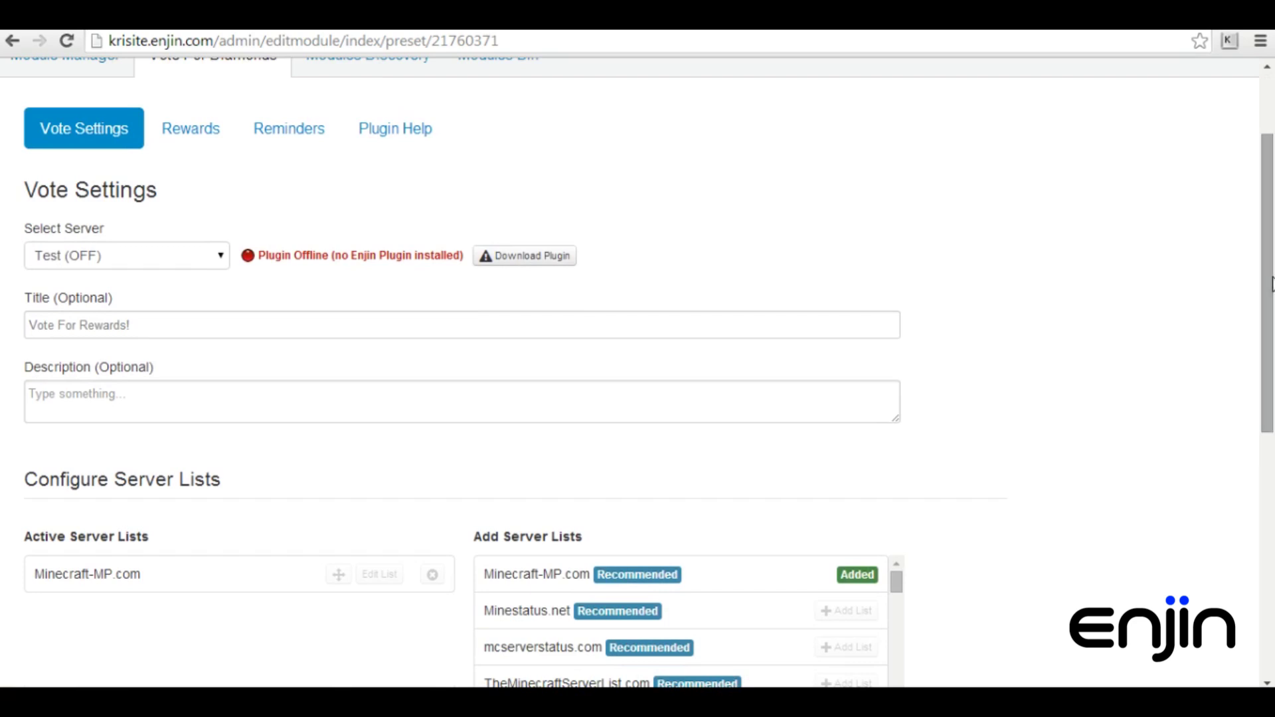
click(191, 129)
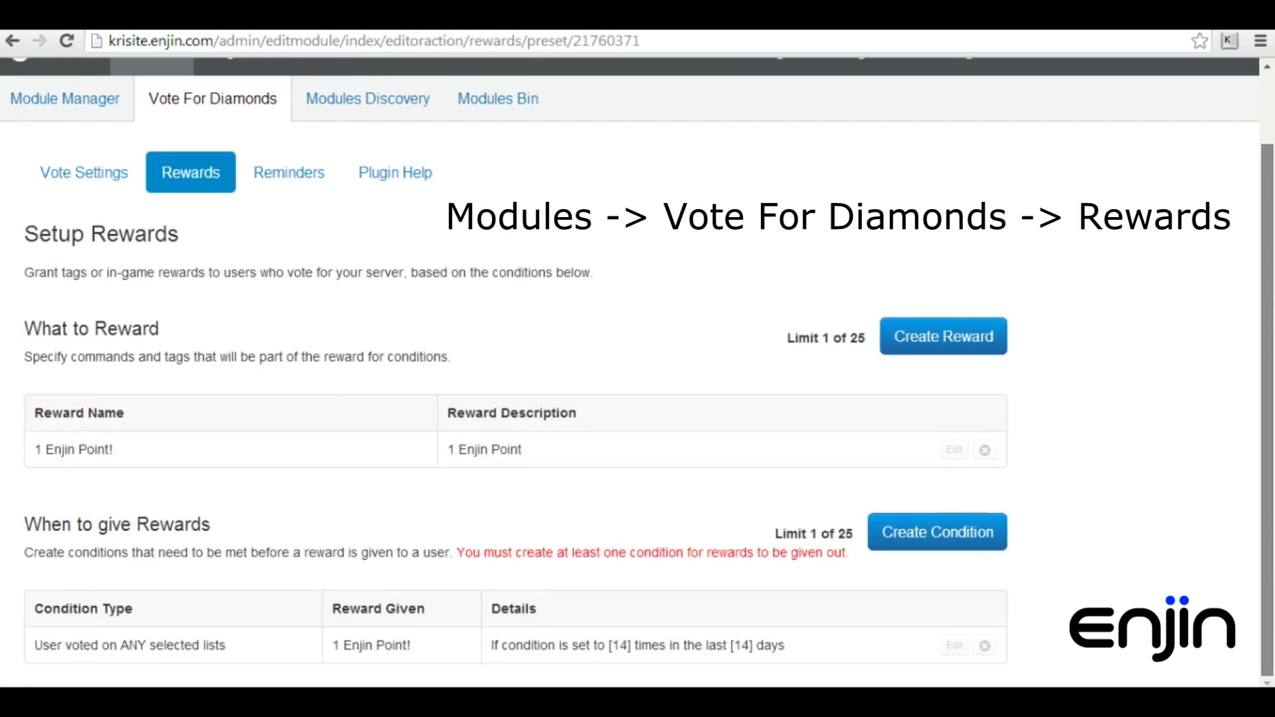
Step: Review the 1 Enjin Point! reward's settings, cancel unchanged, and open a new condition form
click(955, 450)
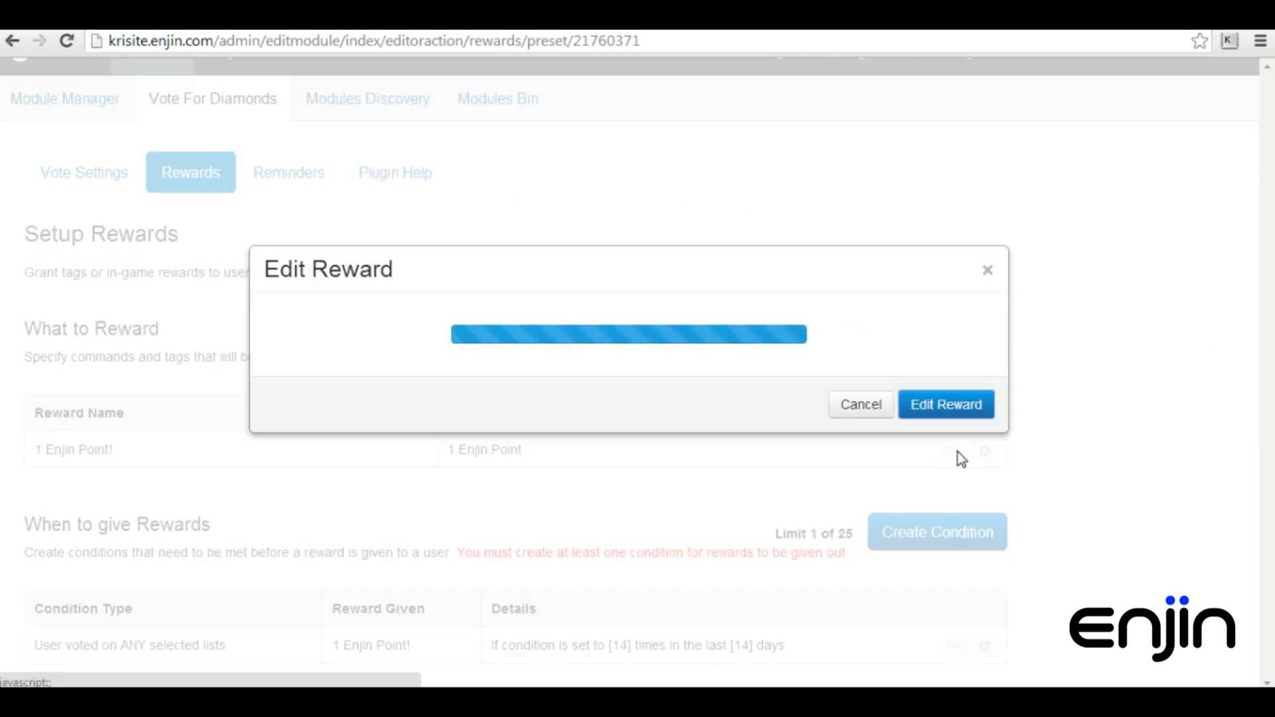
drag(1267, 292, 1269, 623)
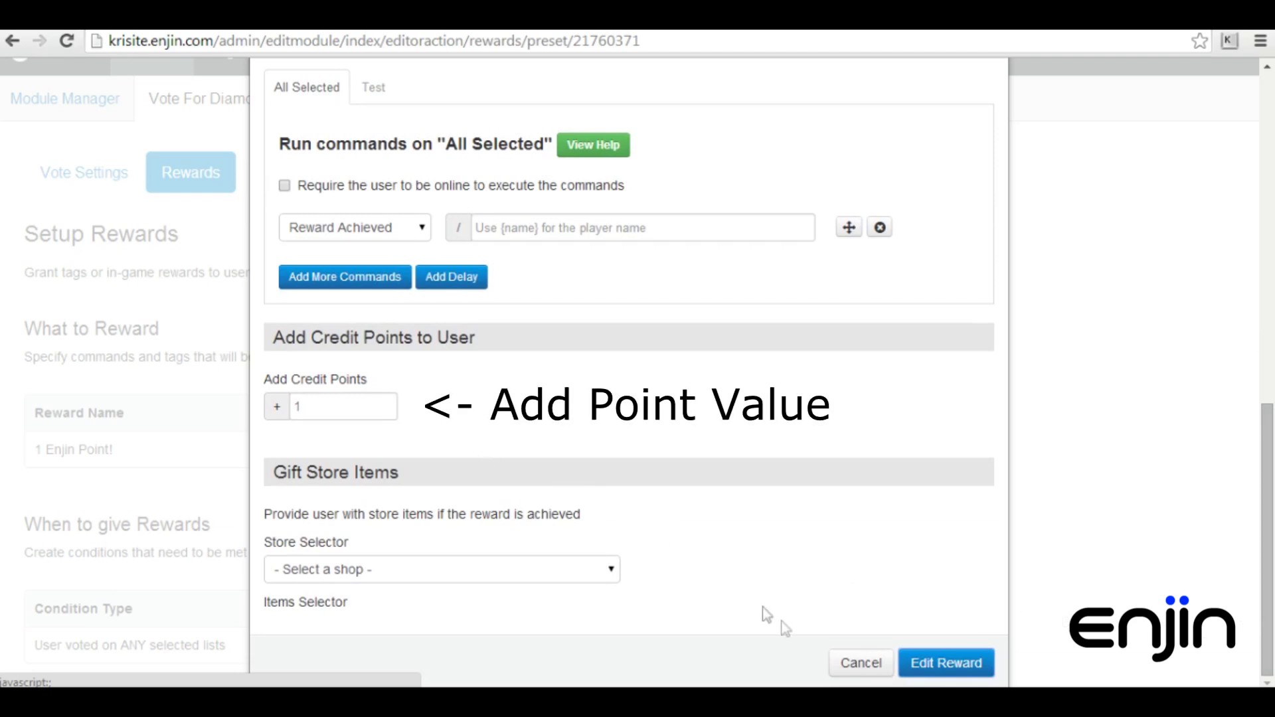
click(858, 663)
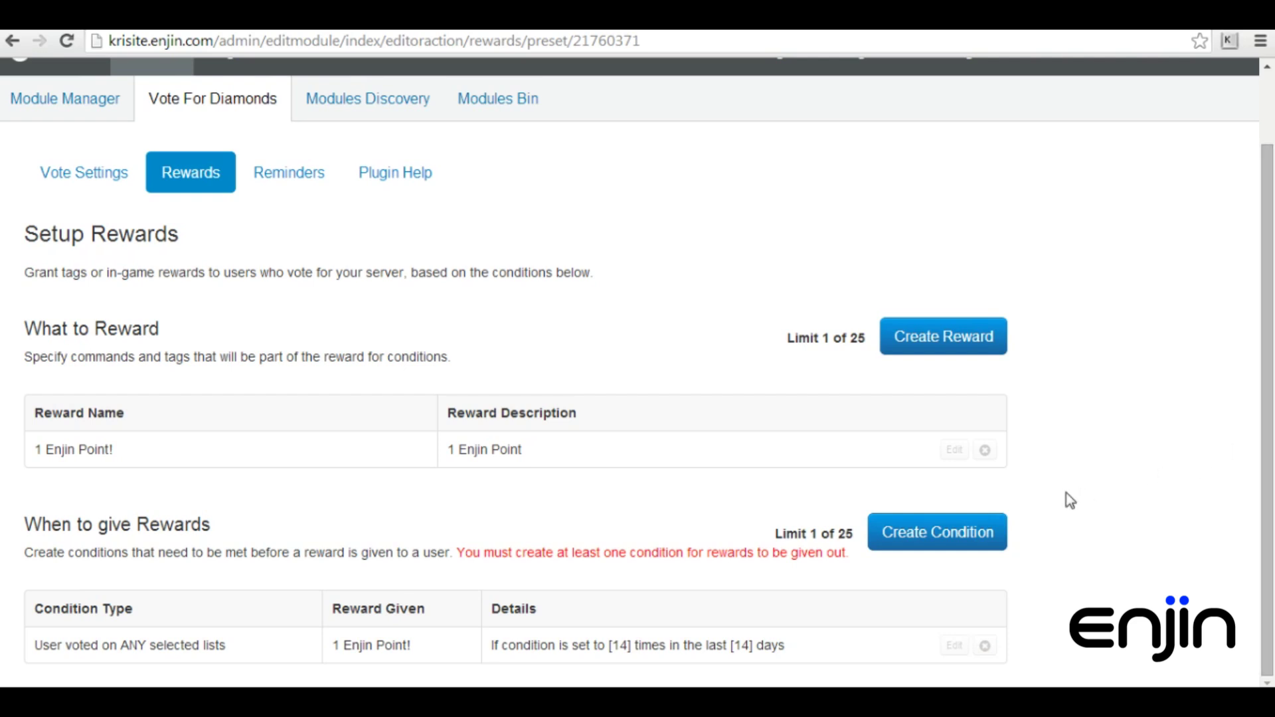
click(966, 536)
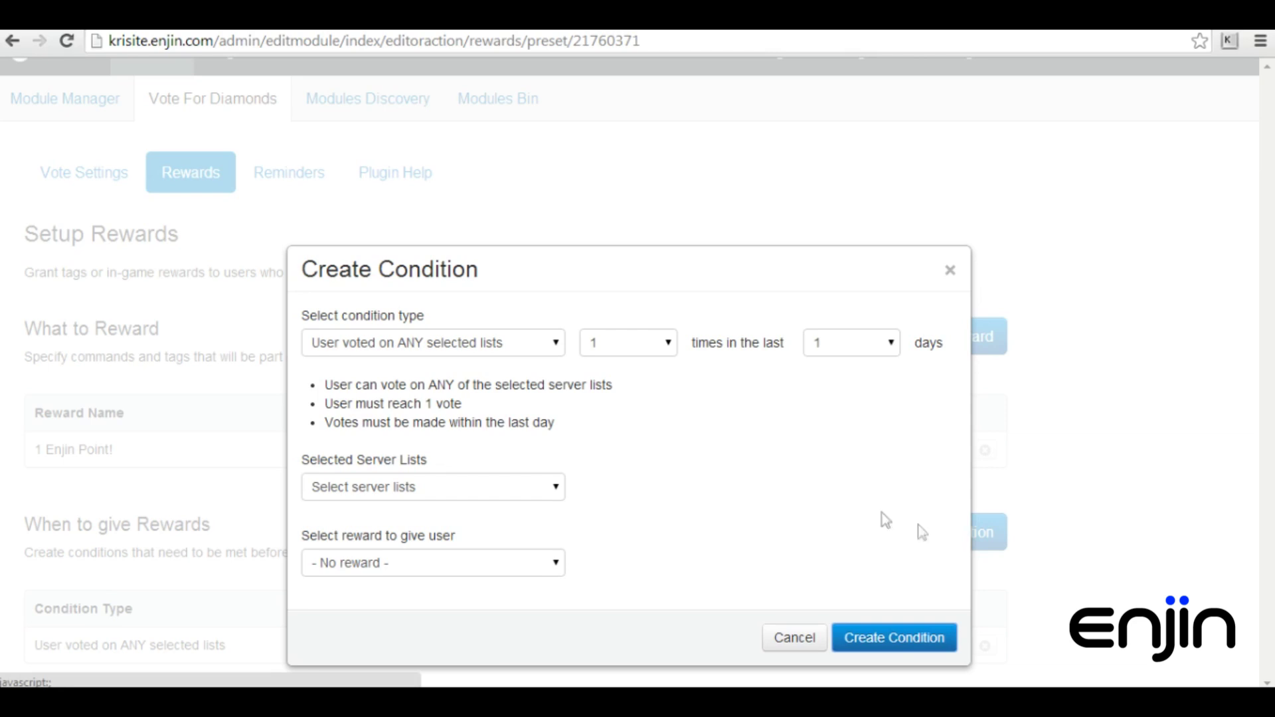
Step: Review the condition type, vote count, days, server list and reward options, then close without saving
click(547, 350)
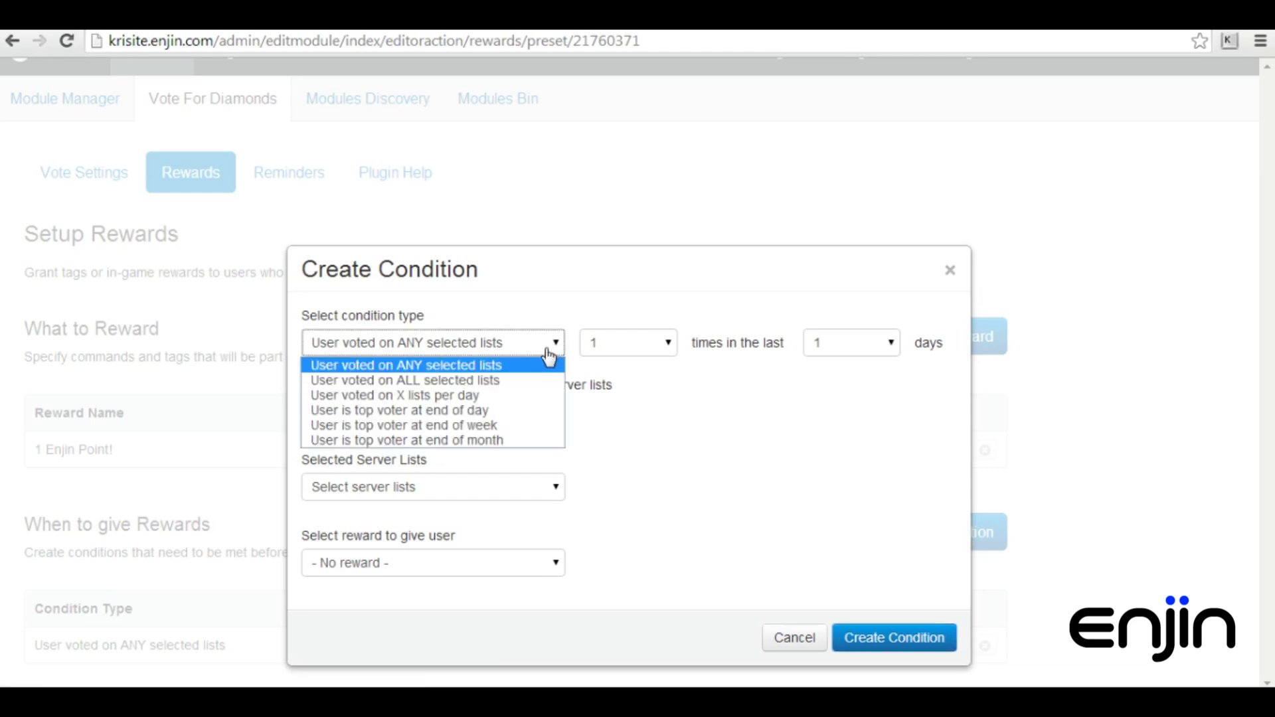
click(642, 343)
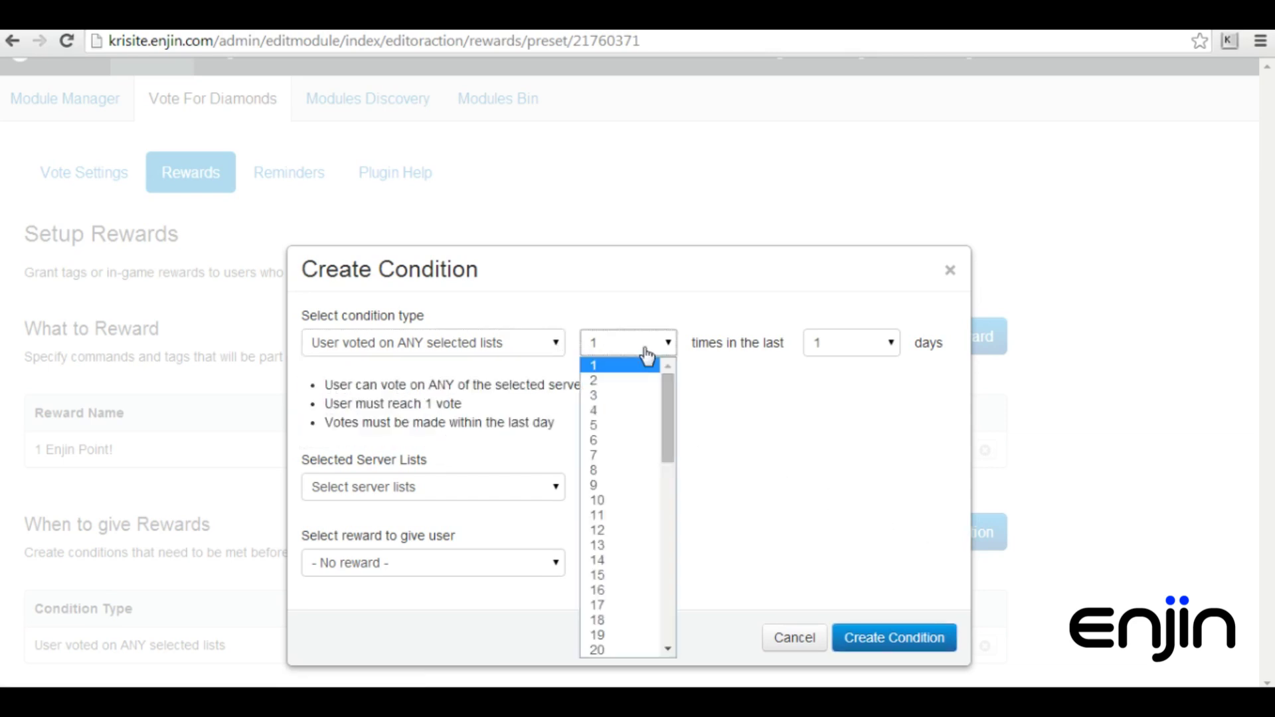
click(888, 352)
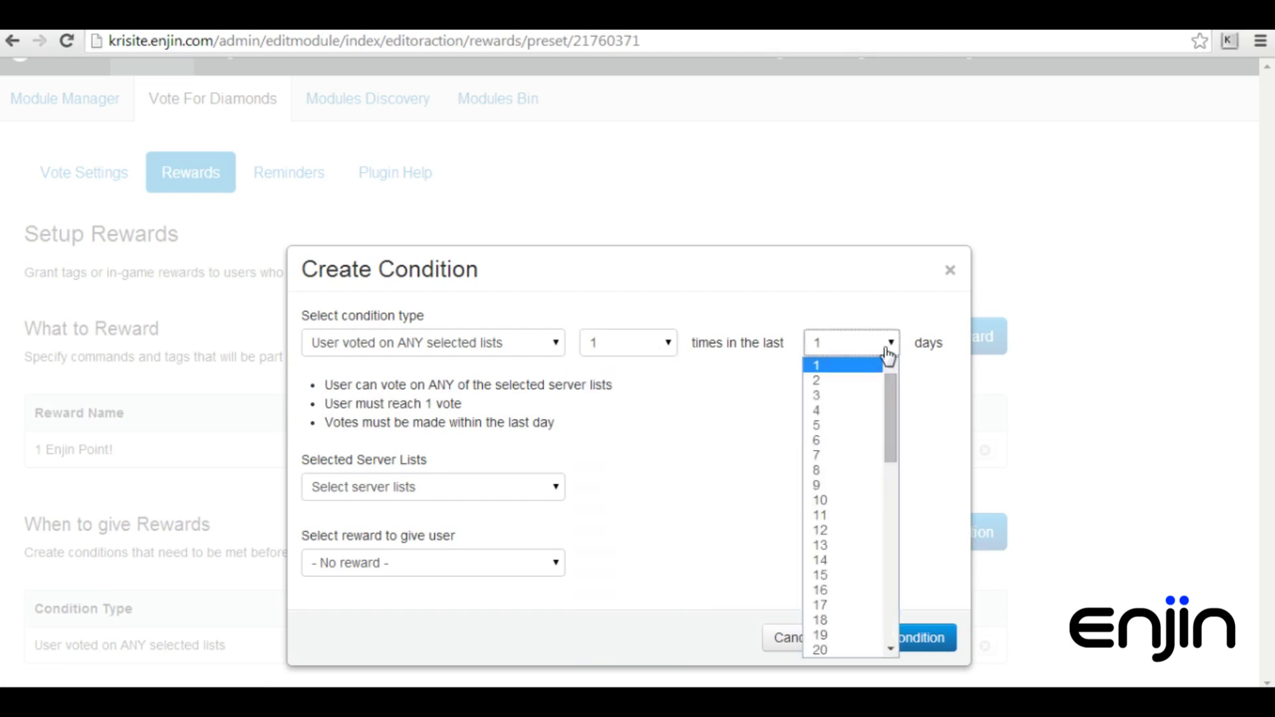
click(552, 491)
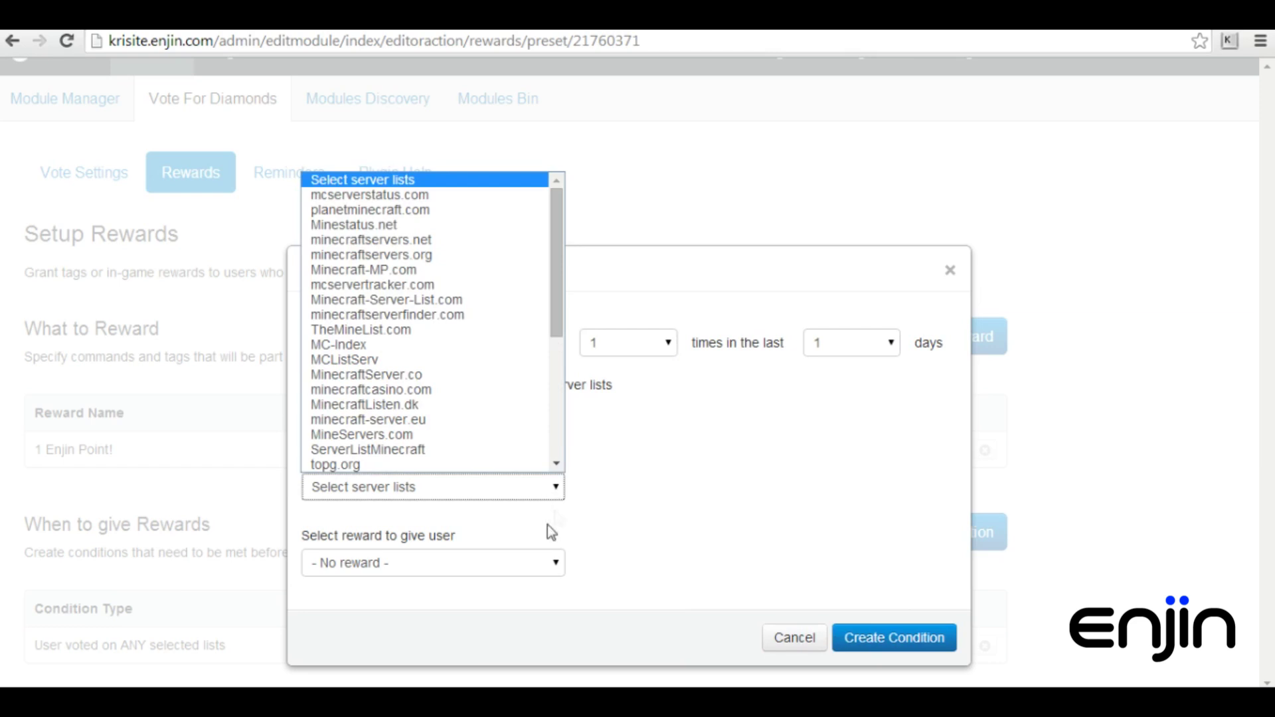
click(532, 566)
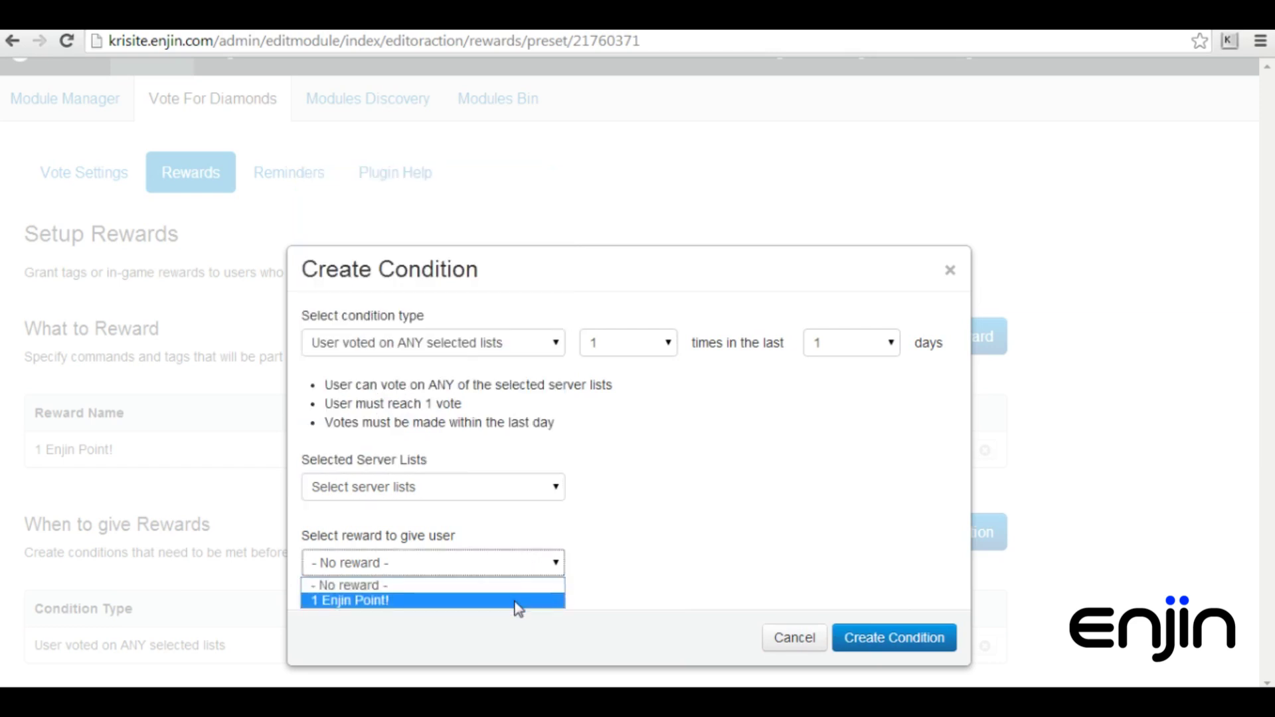
click(949, 271)
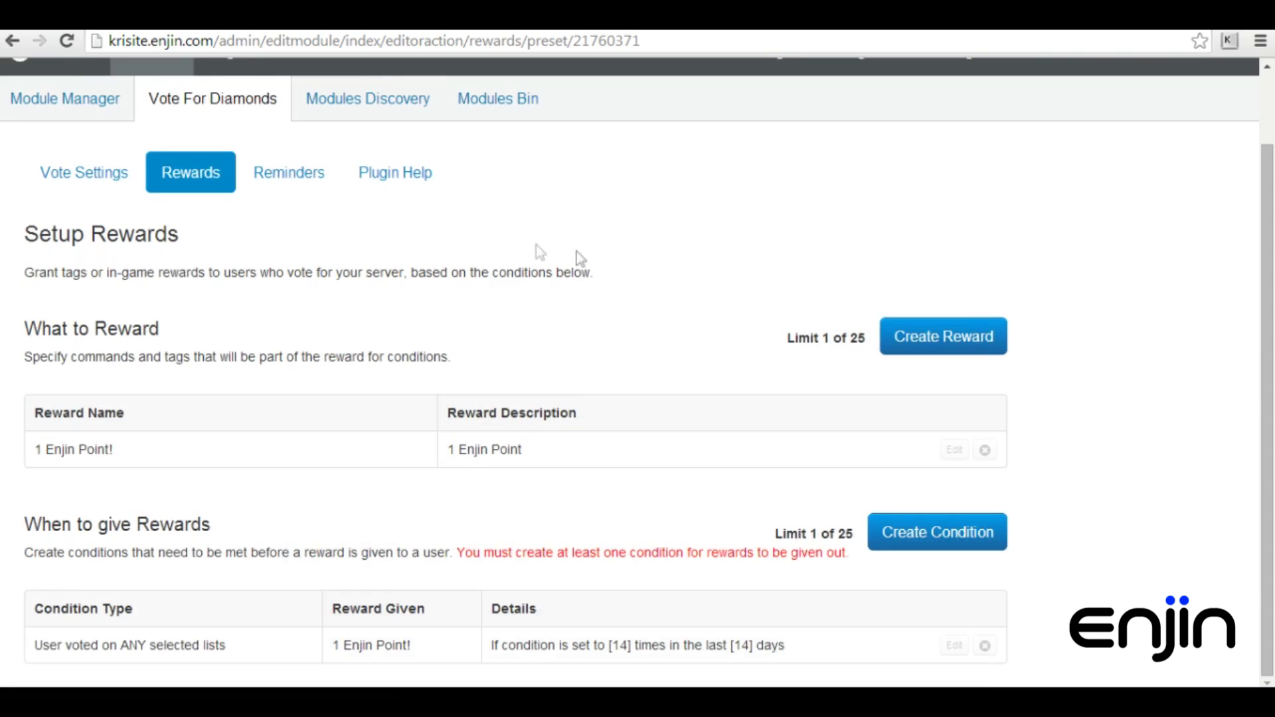
Step: Review the popup and in-game vote reminder settings on the Reminders tab
click(316, 179)
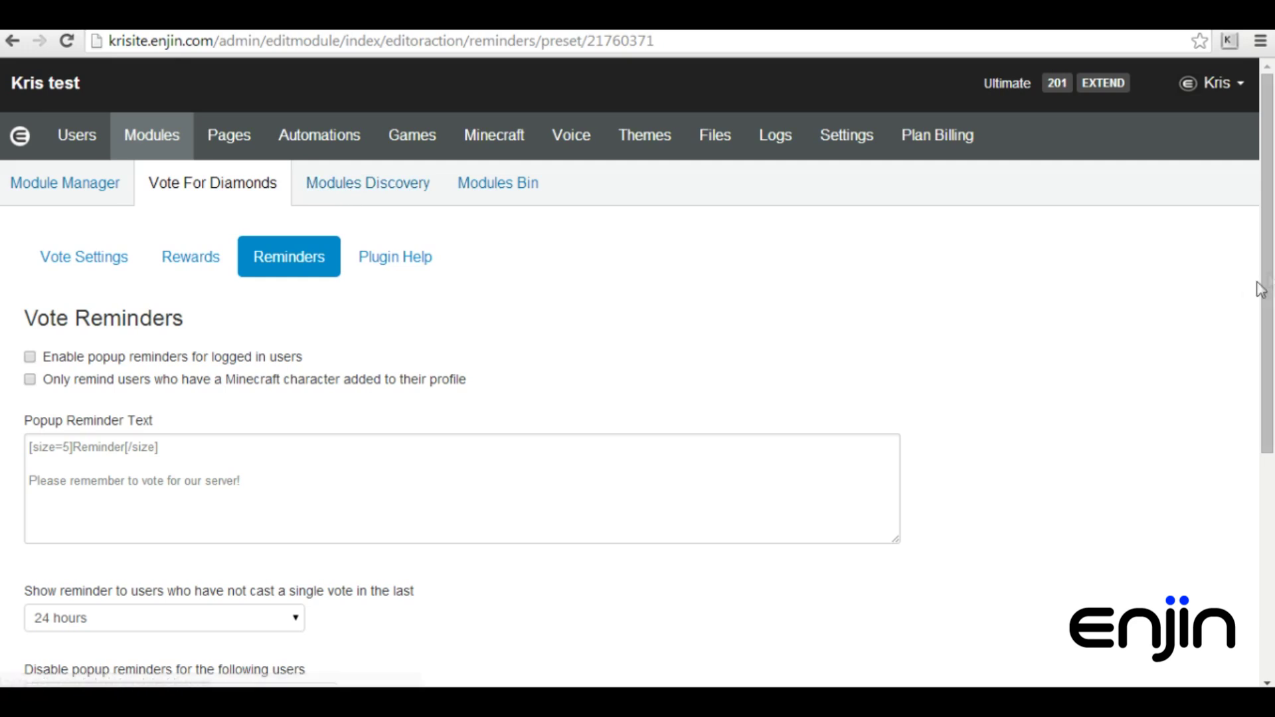
scroll(1267, 279, down, 3)
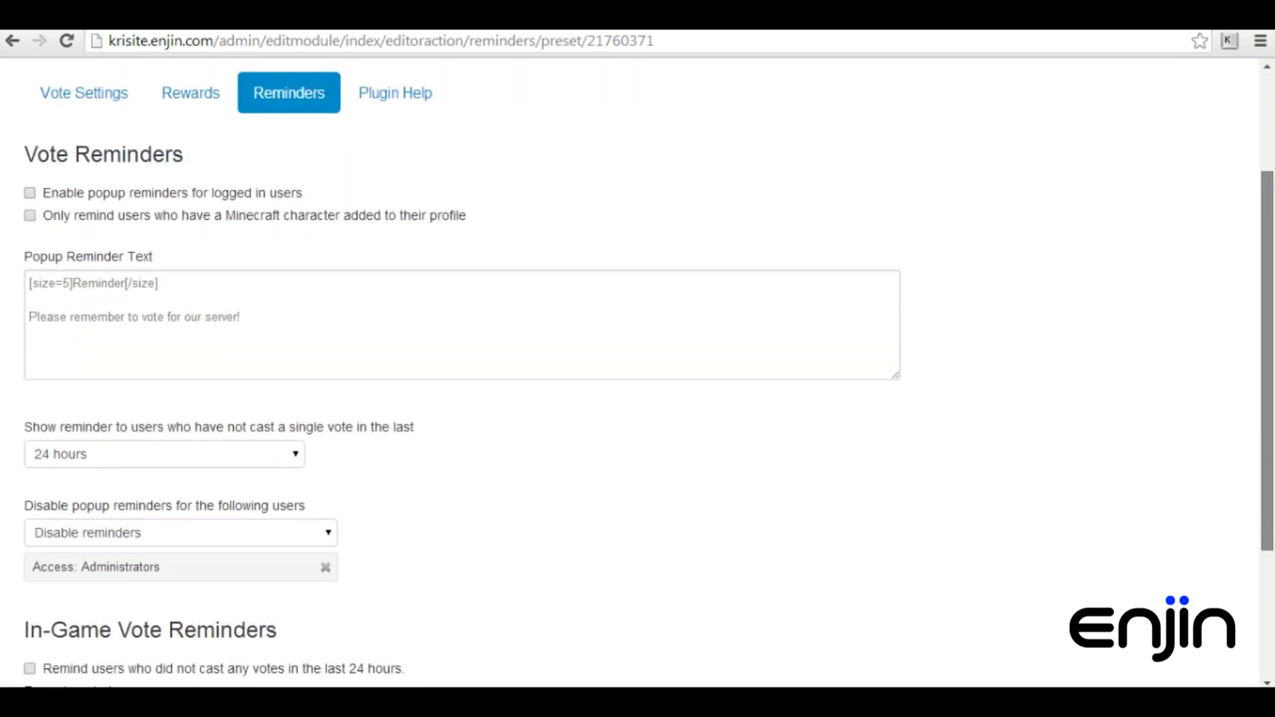
scroll(1272, 498, down, 3)
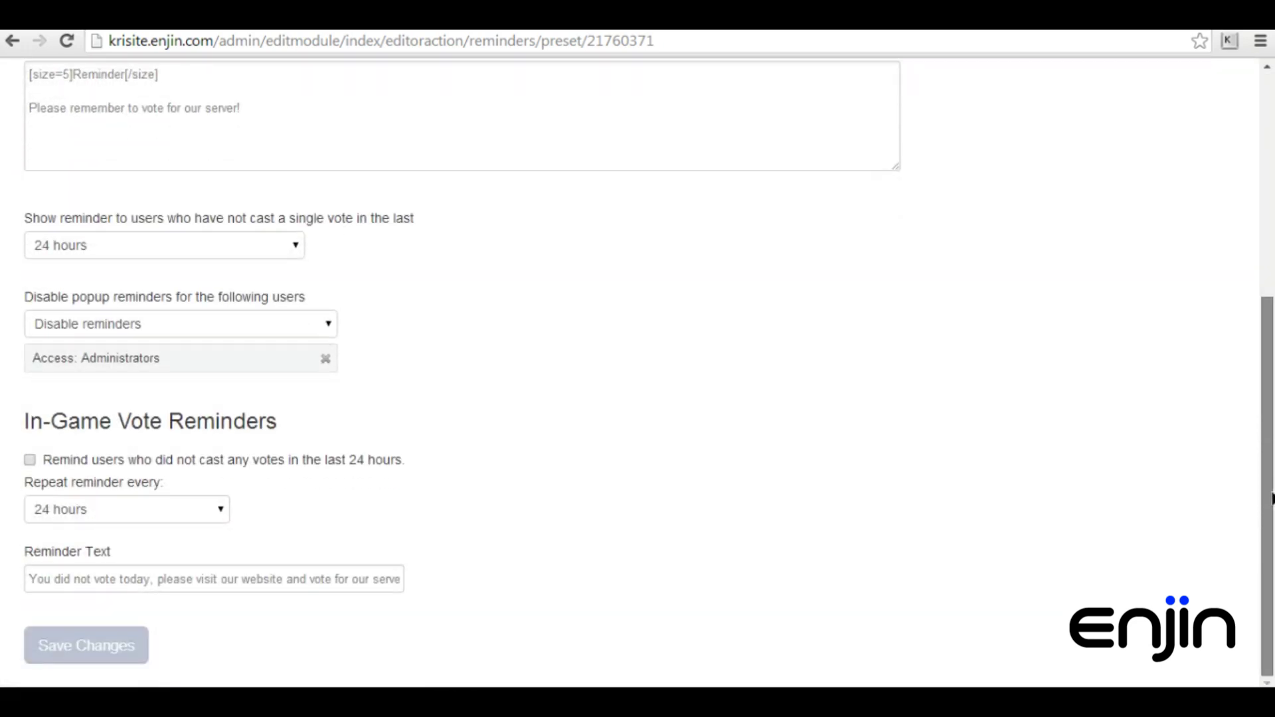
drag(1272, 498, 1272, 246)
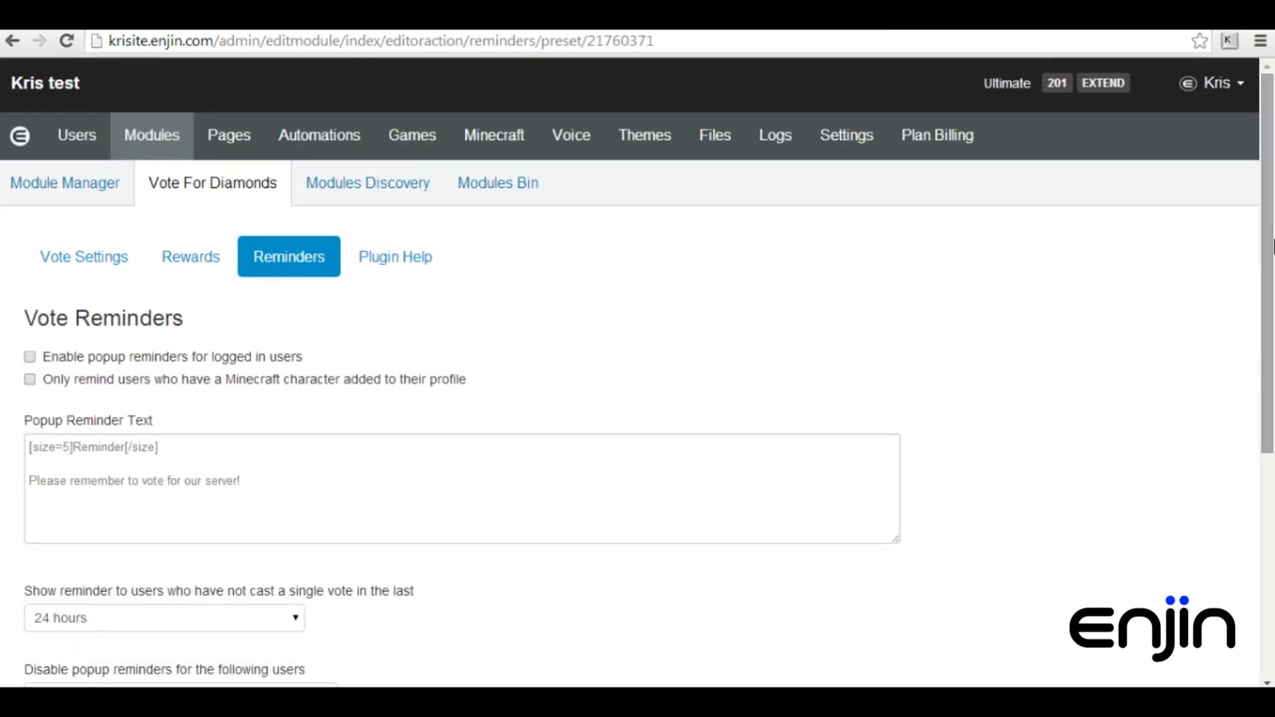
Step: Open the DonationCraft module's store editor from Modules and return to the Donation Store listing
click(163, 138)
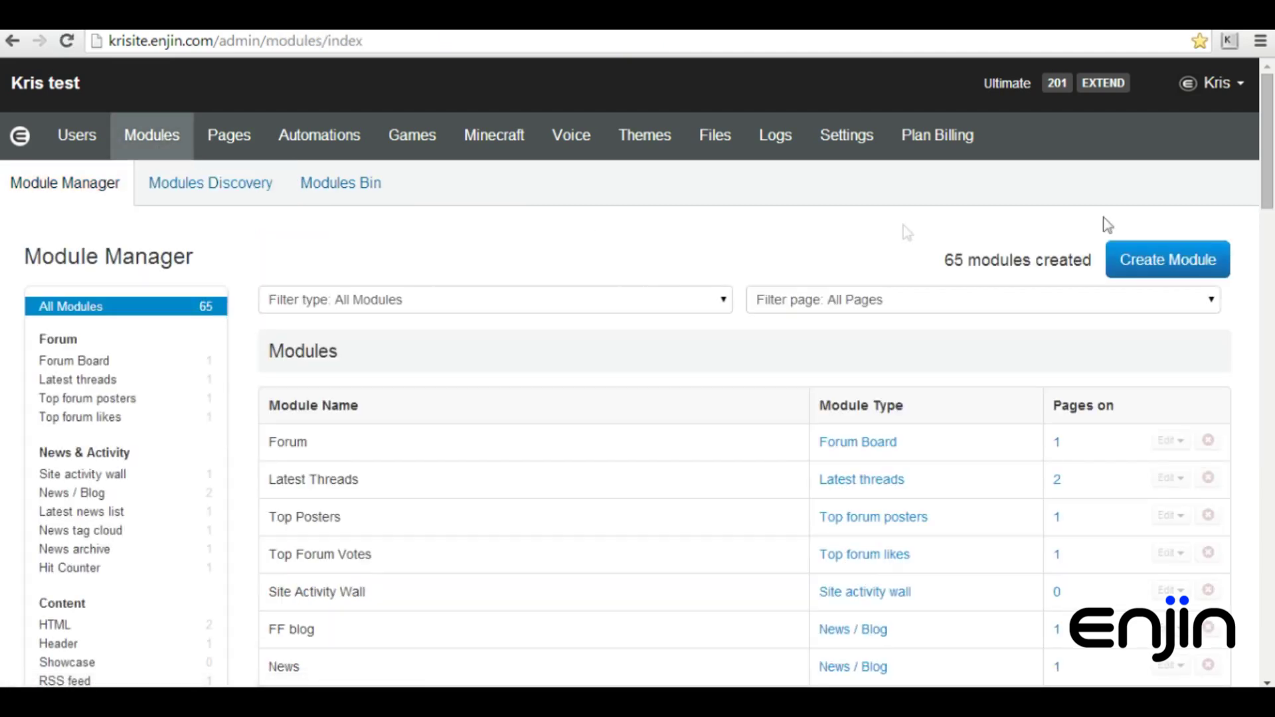
drag(1268, 136, 1268, 269)
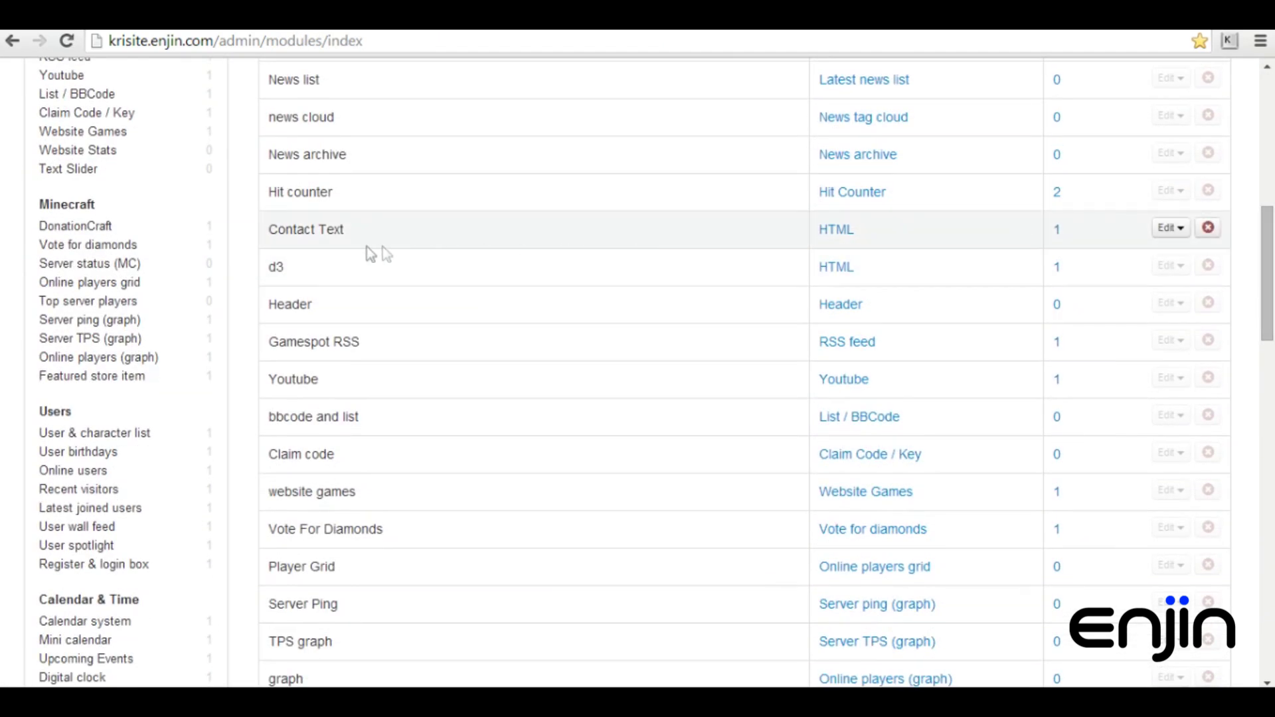
click(171, 234)
click(1161, 188)
click(1168, 207)
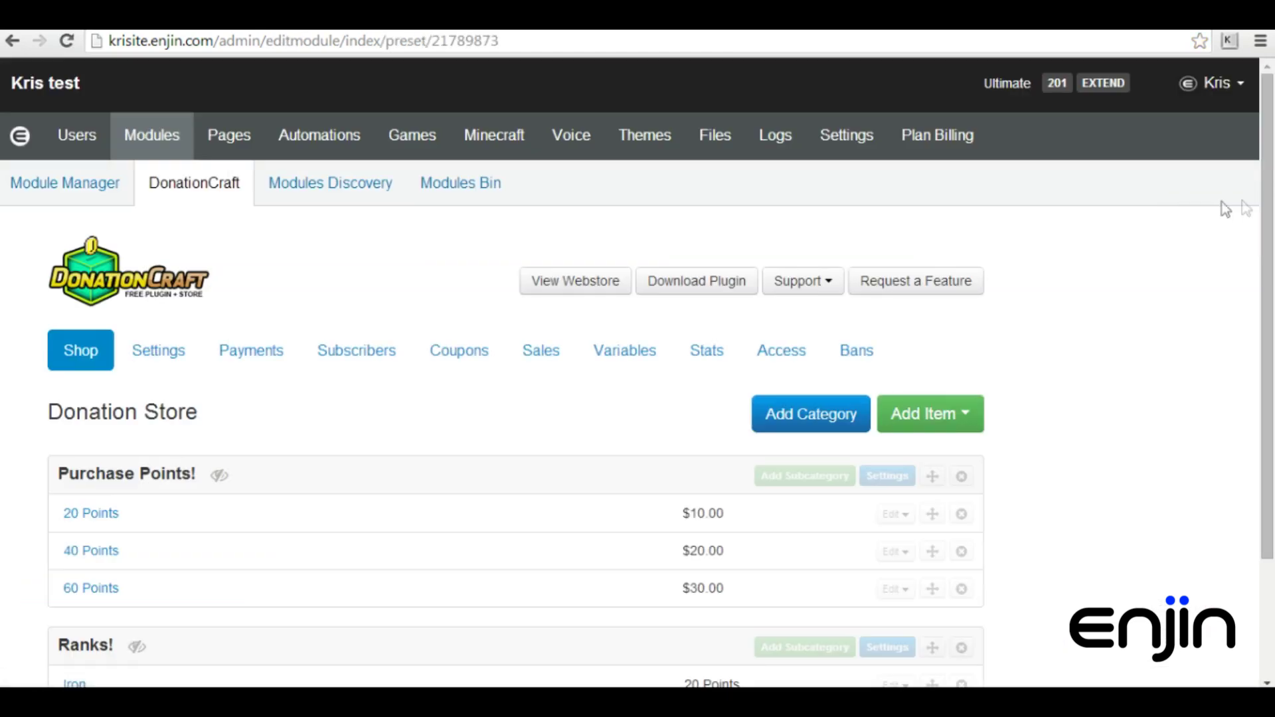
scroll(1181, 206, down, 1)
scroll(638, 371, down, 2)
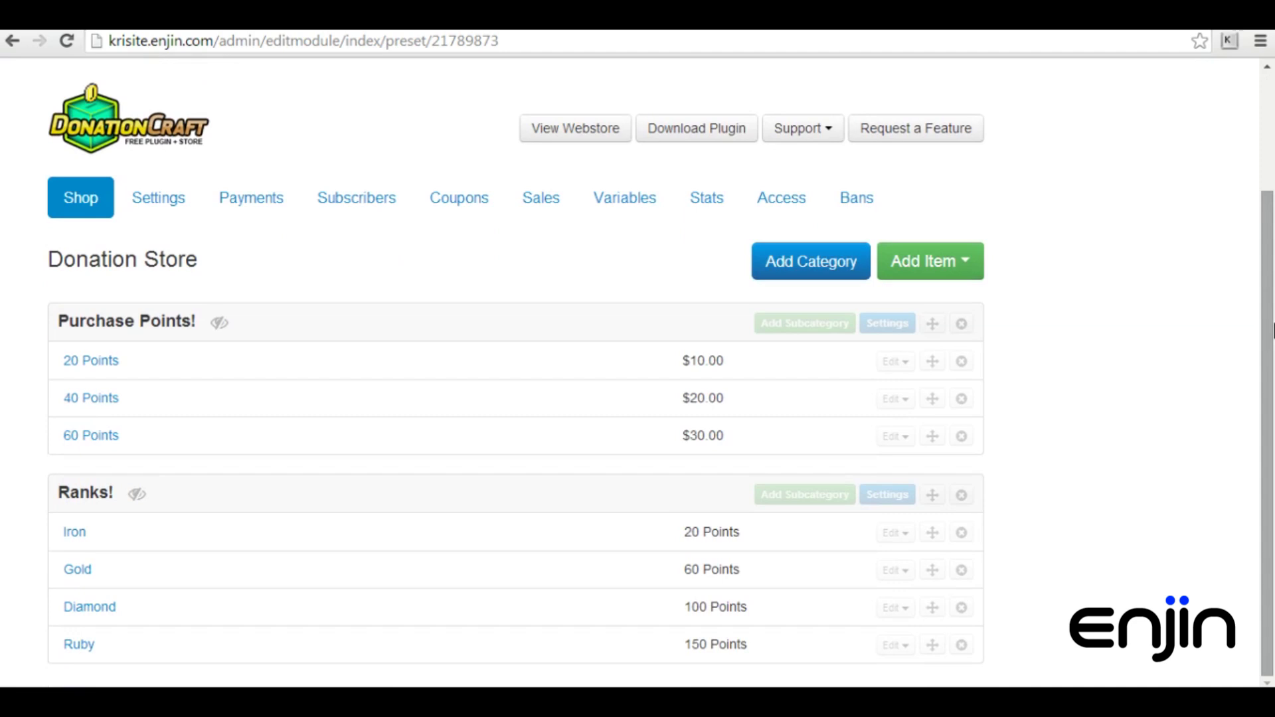
key(alt+Left)
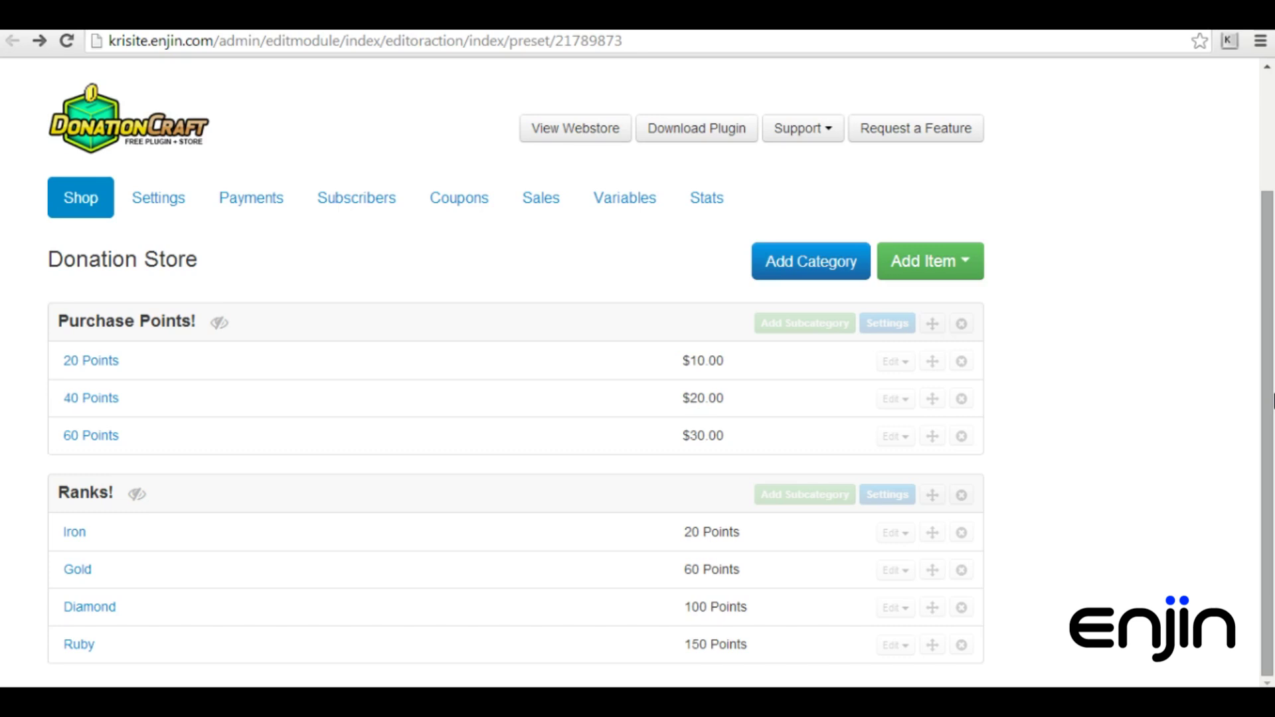
Step: Add a normal store item named '100 Points' priced at 50
click(954, 265)
click(954, 300)
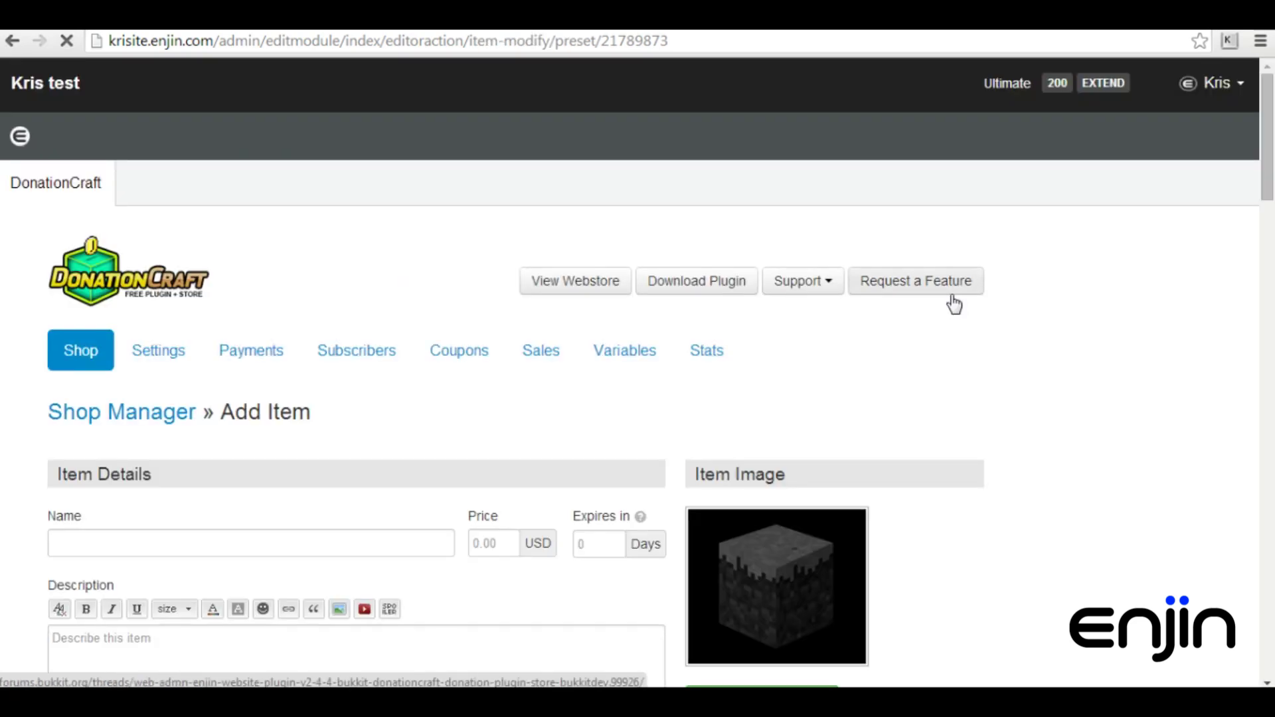
drag(1273, 172, 1269, 241)
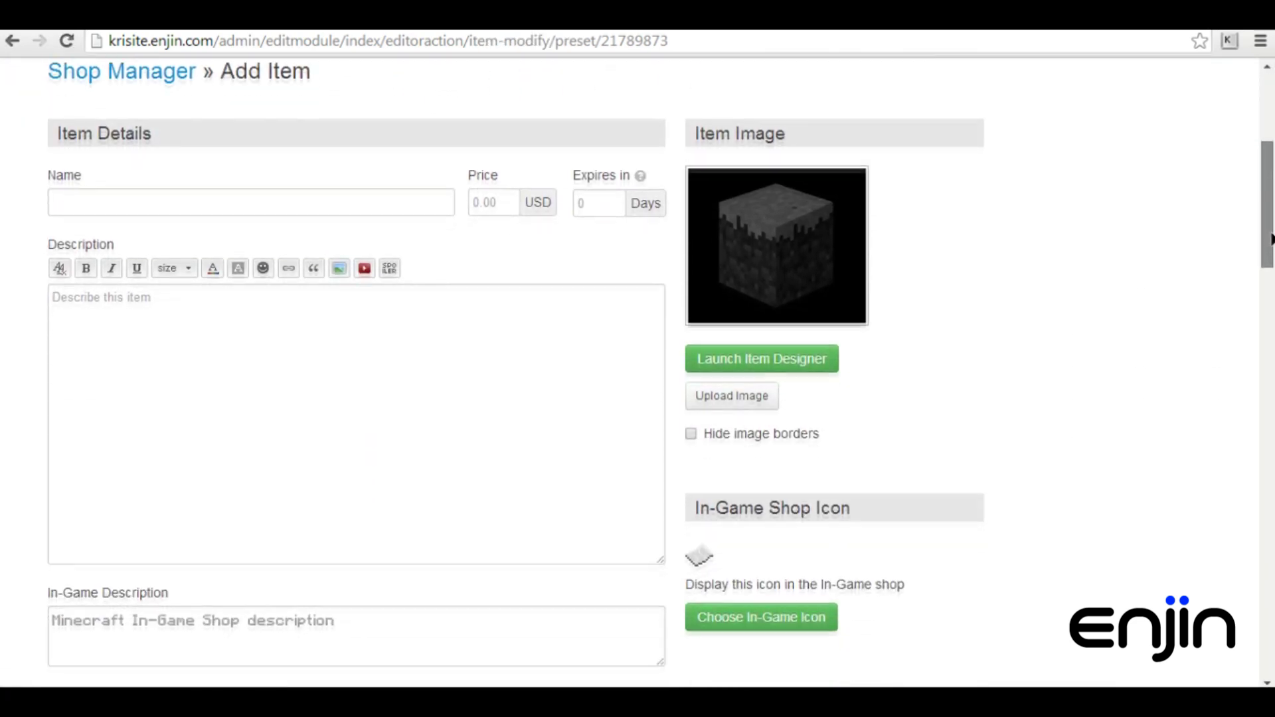
click(53, 202)
text(100 Points)
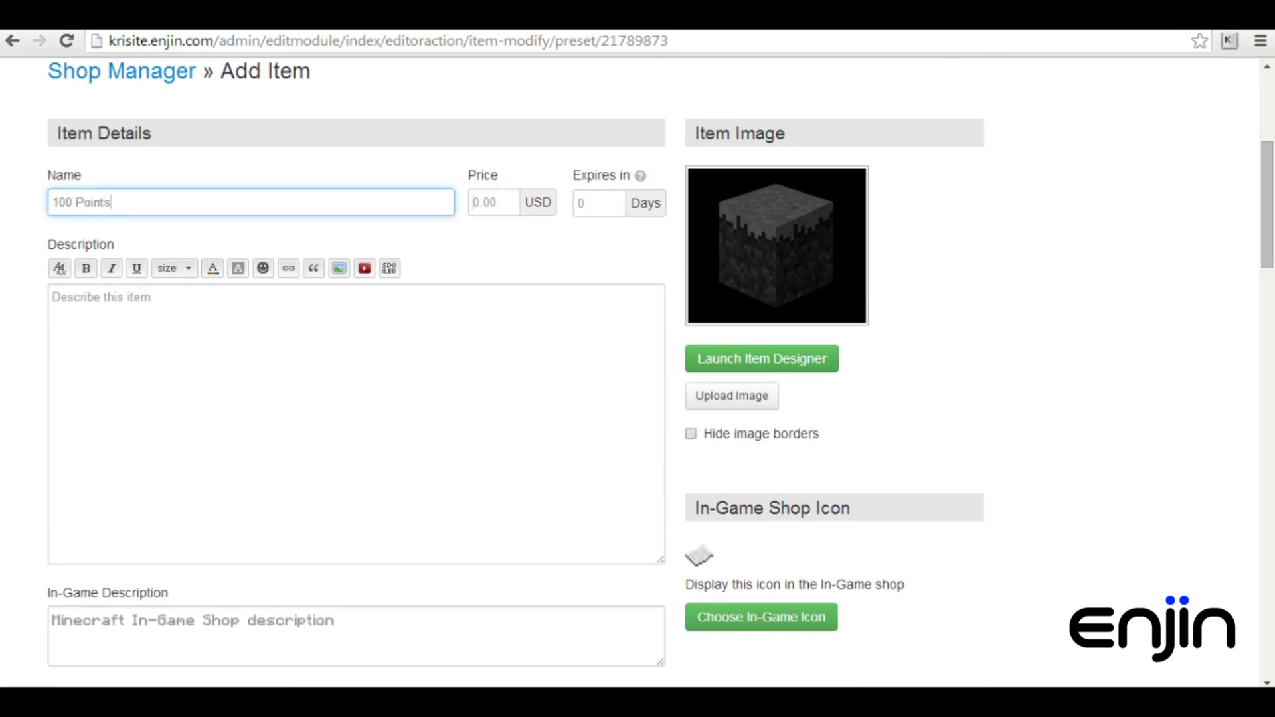
key(Tab)
text(50)
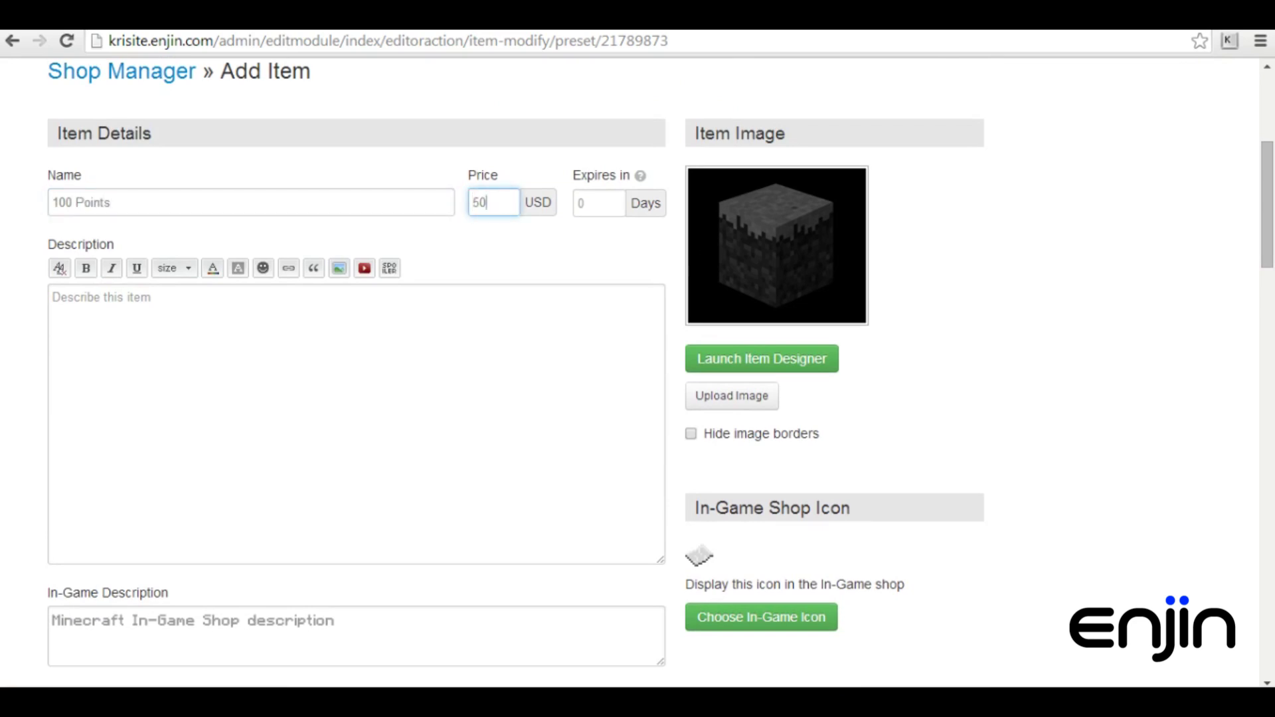
Step: Design its image with the purple pixel background and the '100' main graphic
click(755, 361)
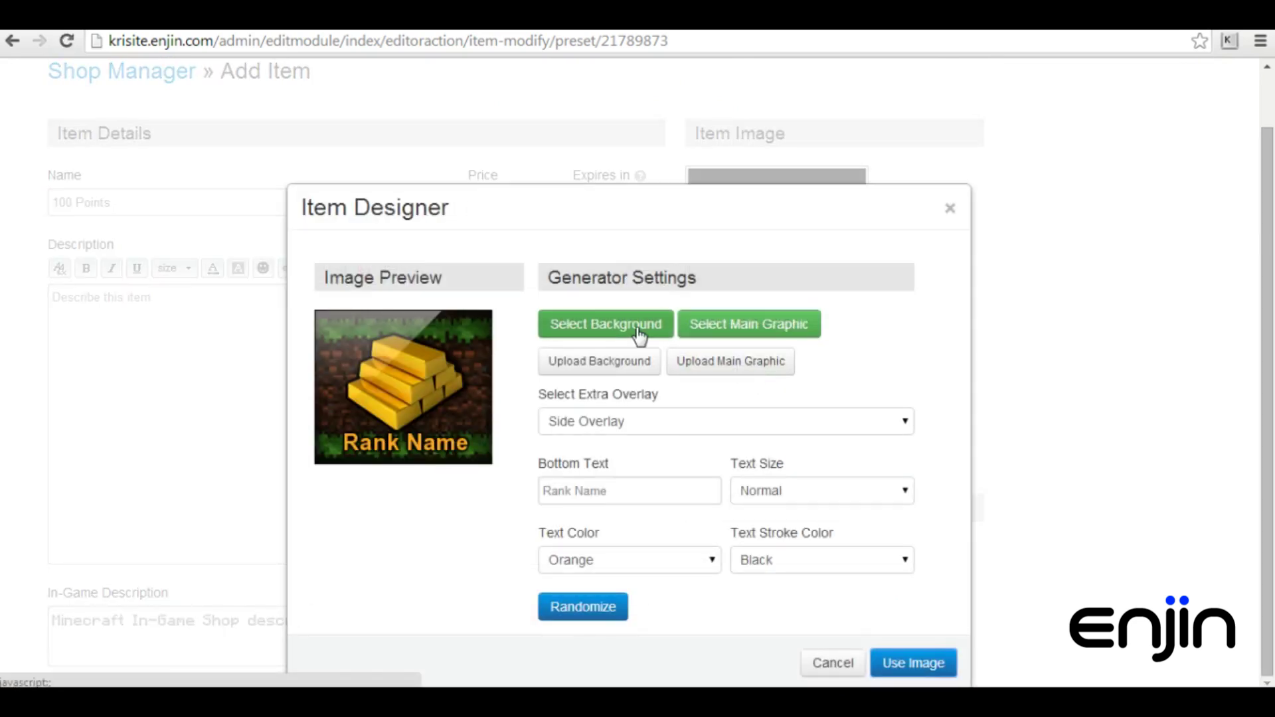
click(638, 333)
drag(835, 332, 821, 556)
scroll(494, 484, down, 10)
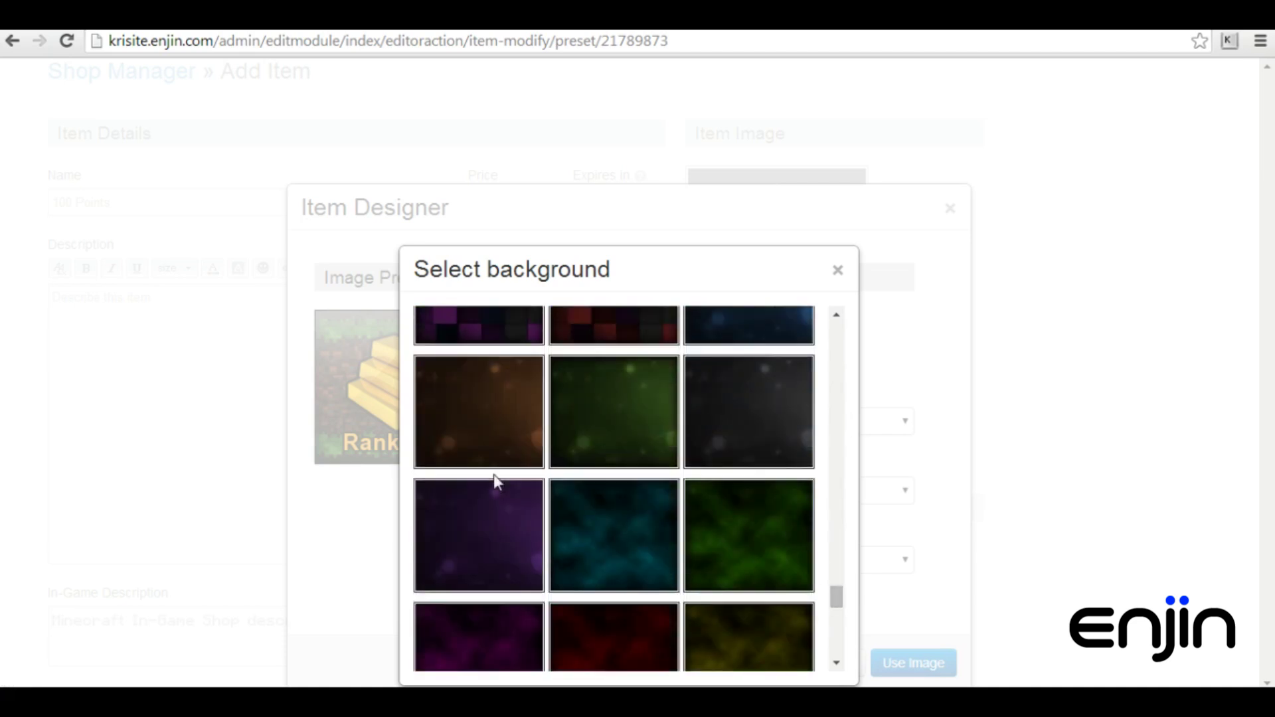
click(659, 441)
click(783, 330)
click(794, 345)
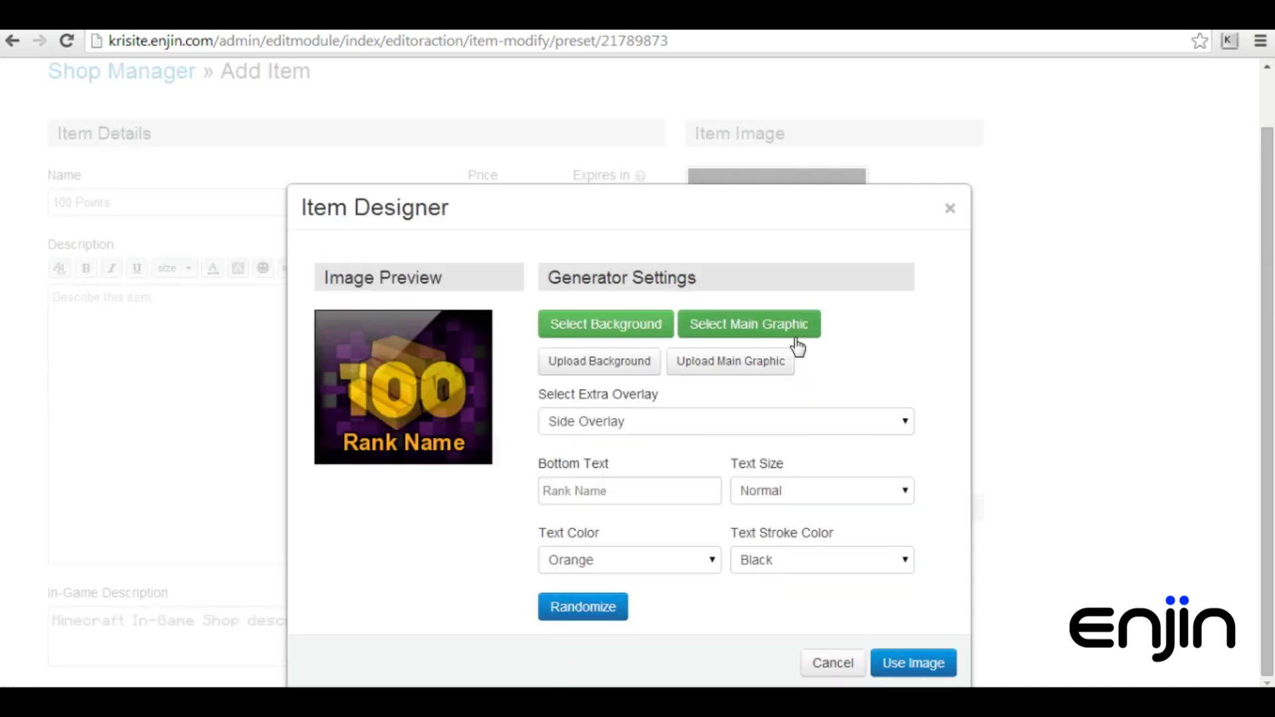
Step: Caption the image 'Points!' in large text and apply it to the item
click(634, 492)
drag(634, 491, 527, 498)
text(Points!)
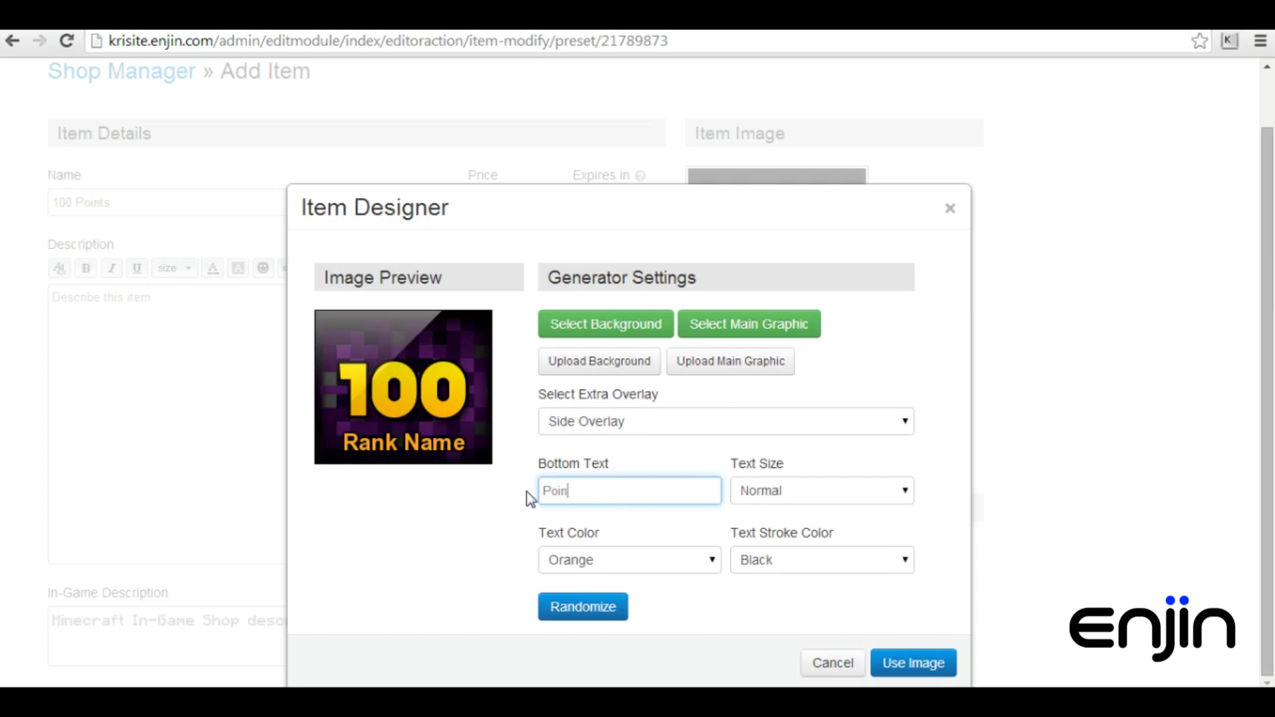
click(750, 497)
click(754, 564)
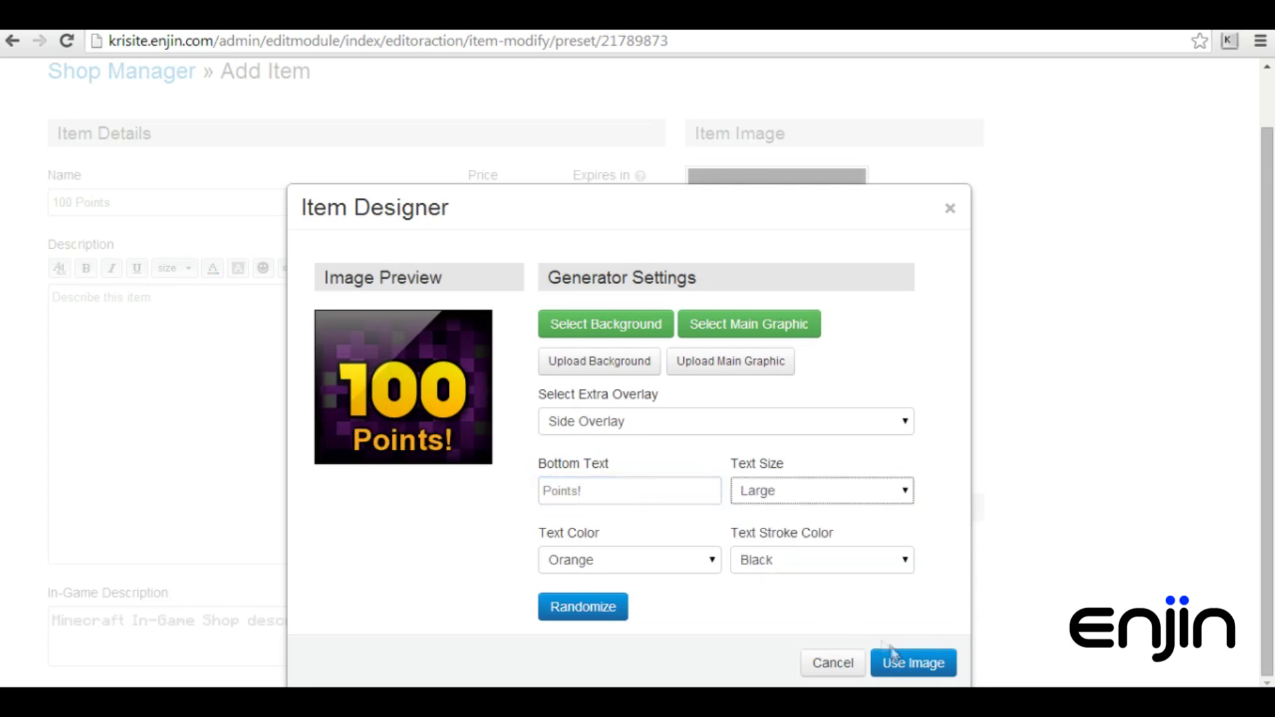
click(898, 662)
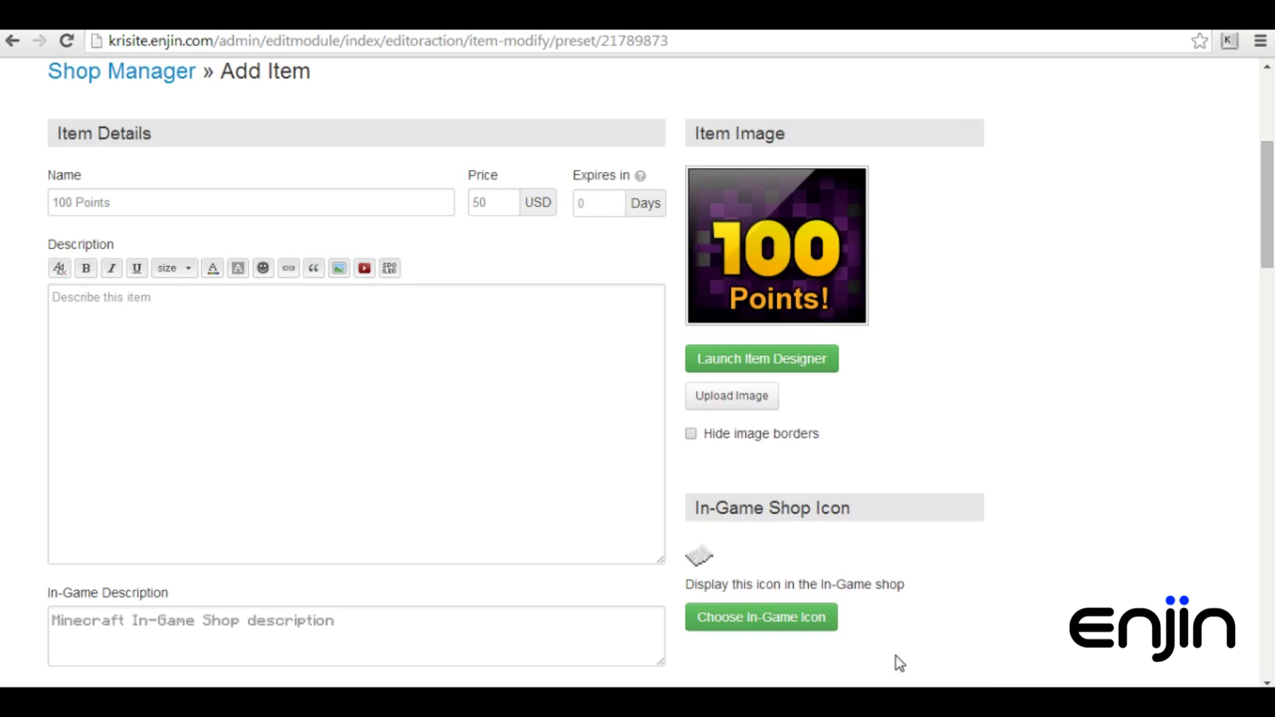
Step: Set the 100 Points item to add 100 credit points per purchase, then create it
drag(1267, 246, 1268, 579)
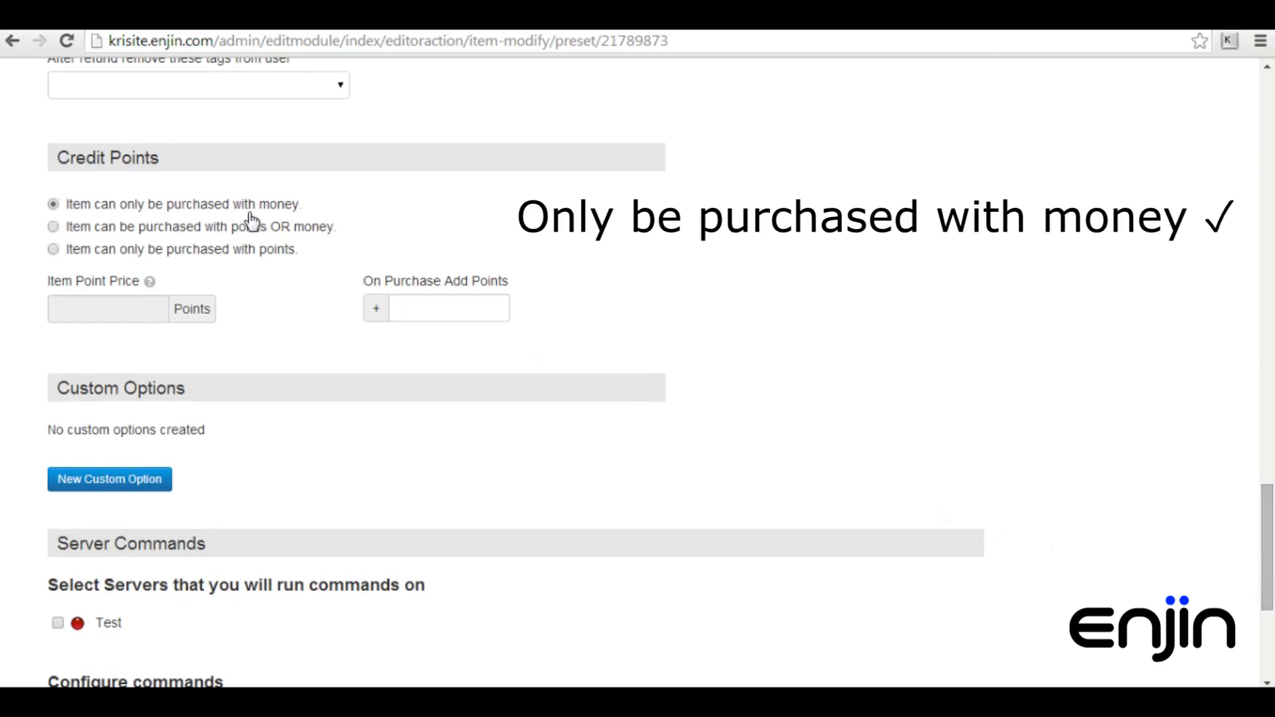
click(394, 308)
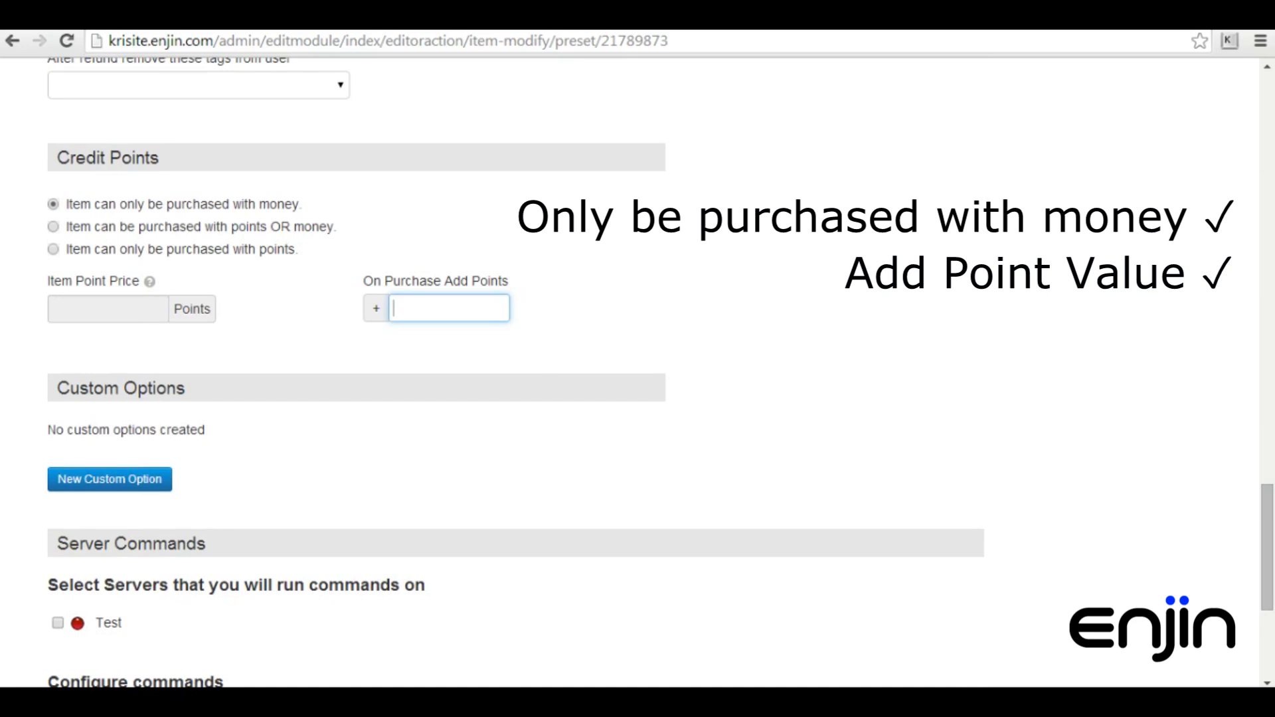
text(100)
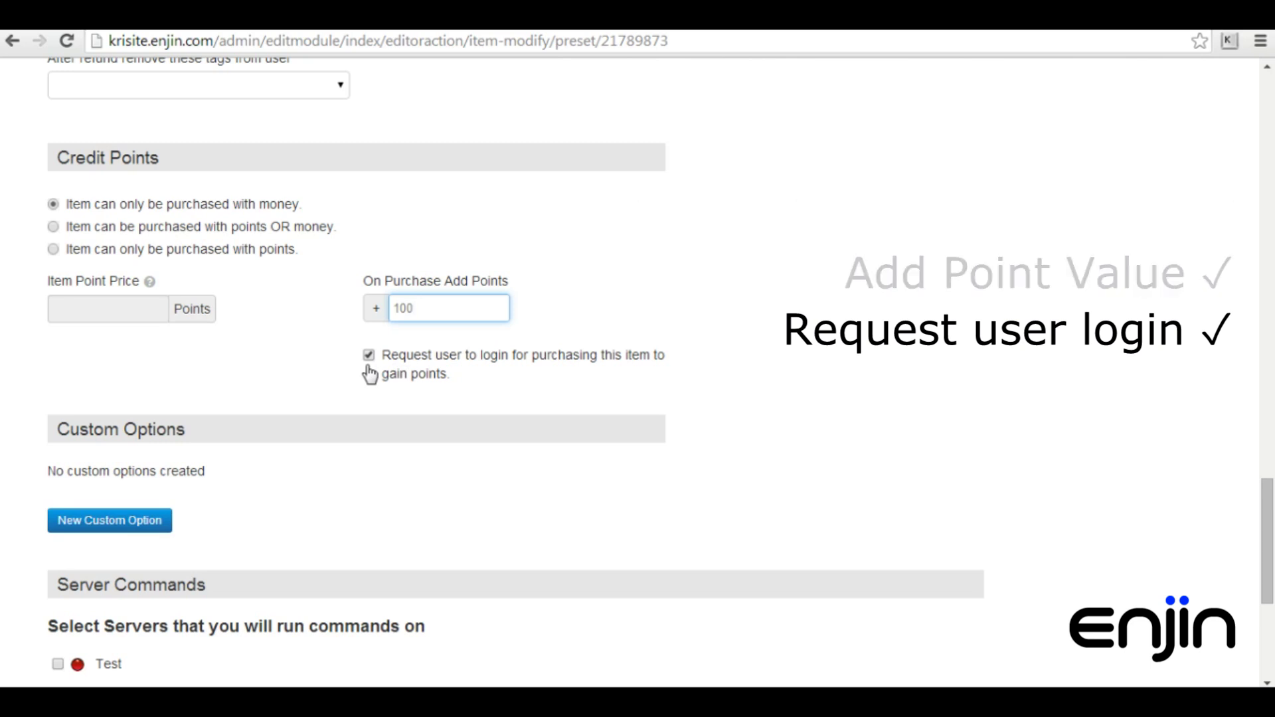
drag(1258, 511, 1272, 601)
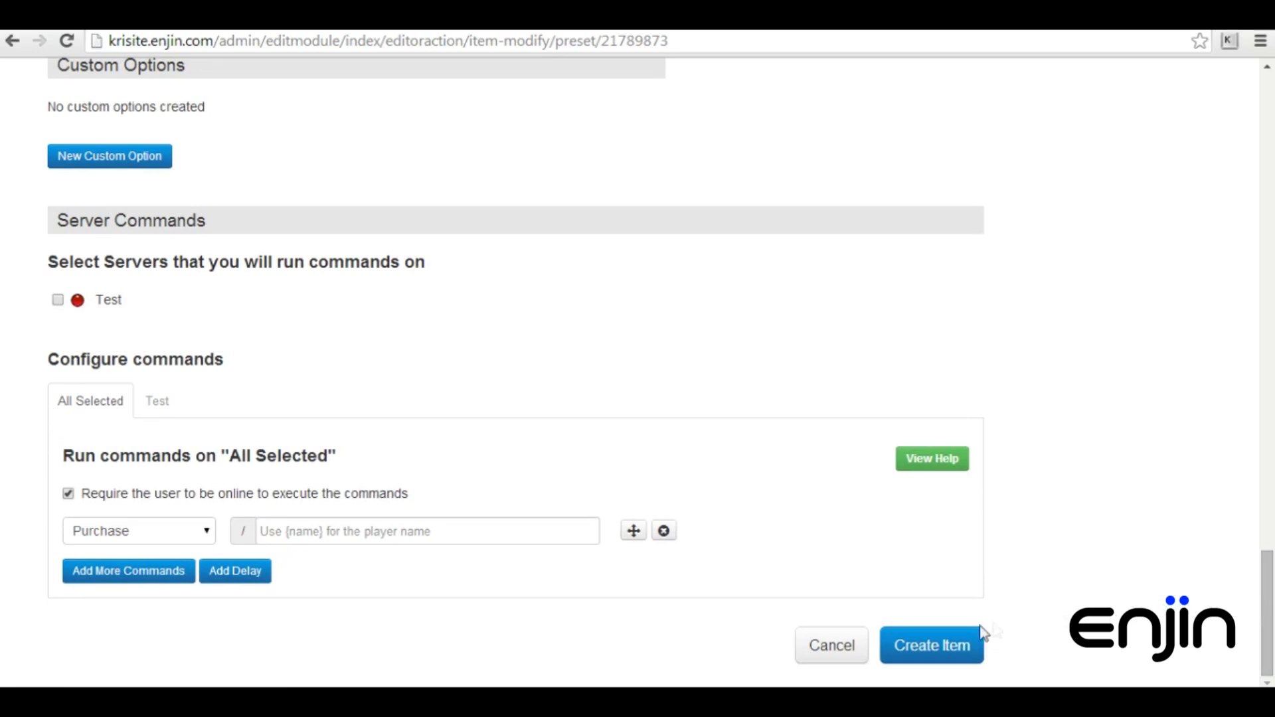
click(939, 649)
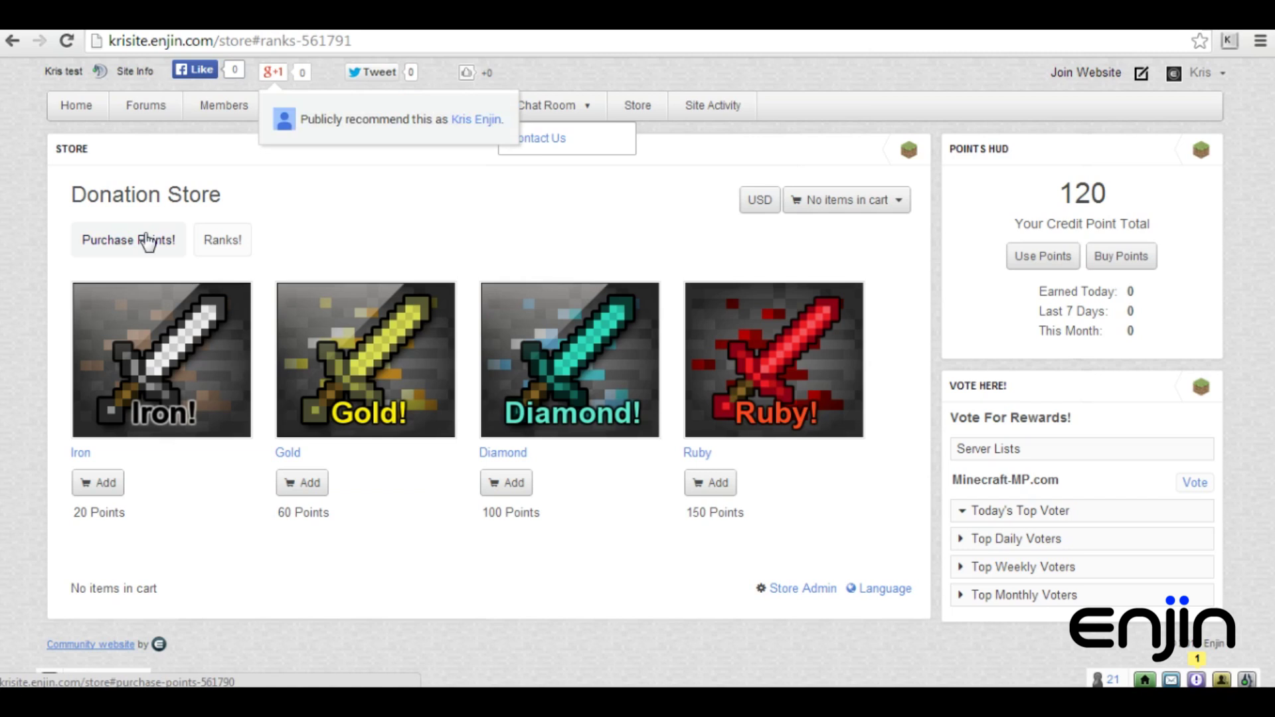
Step: Show the Purchase Points! category and reload the store to list the 100 Points package
click(144, 242)
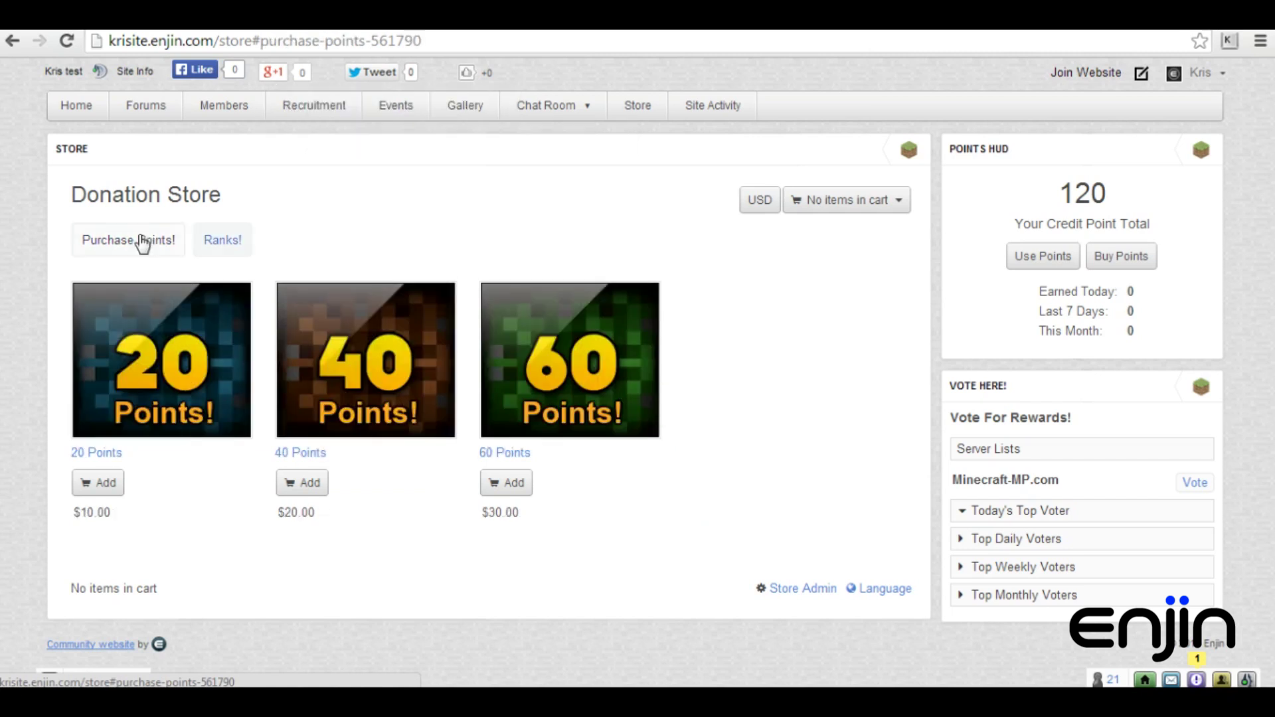
right_click(530, 235)
click(560, 289)
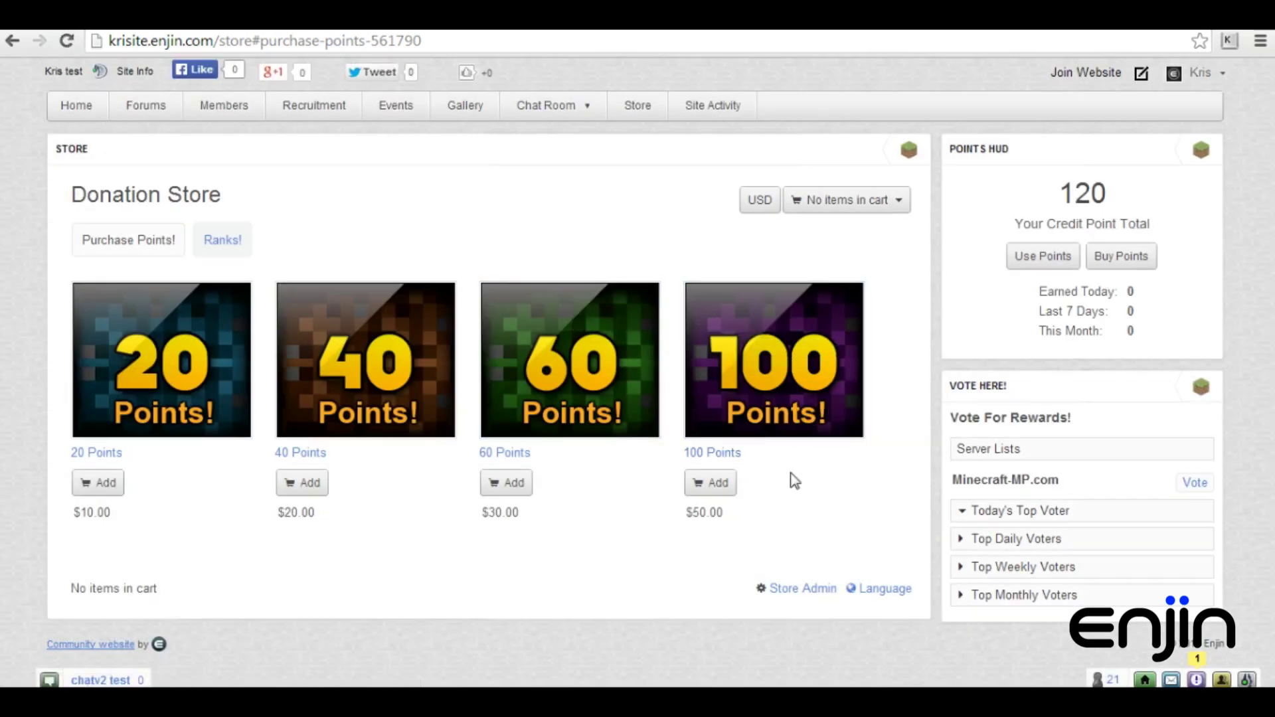
Step: Enter Store Admin and go to the User Automations list
click(786, 587)
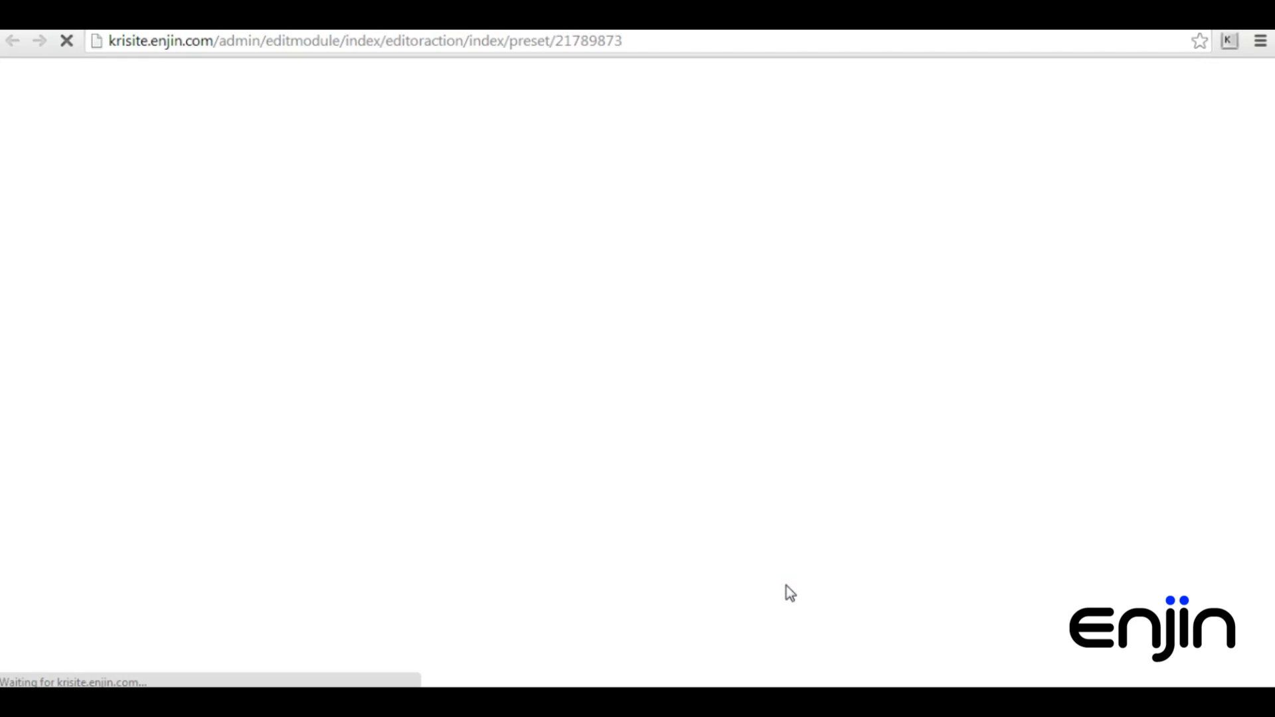
scroll(1269, 345, down, 3)
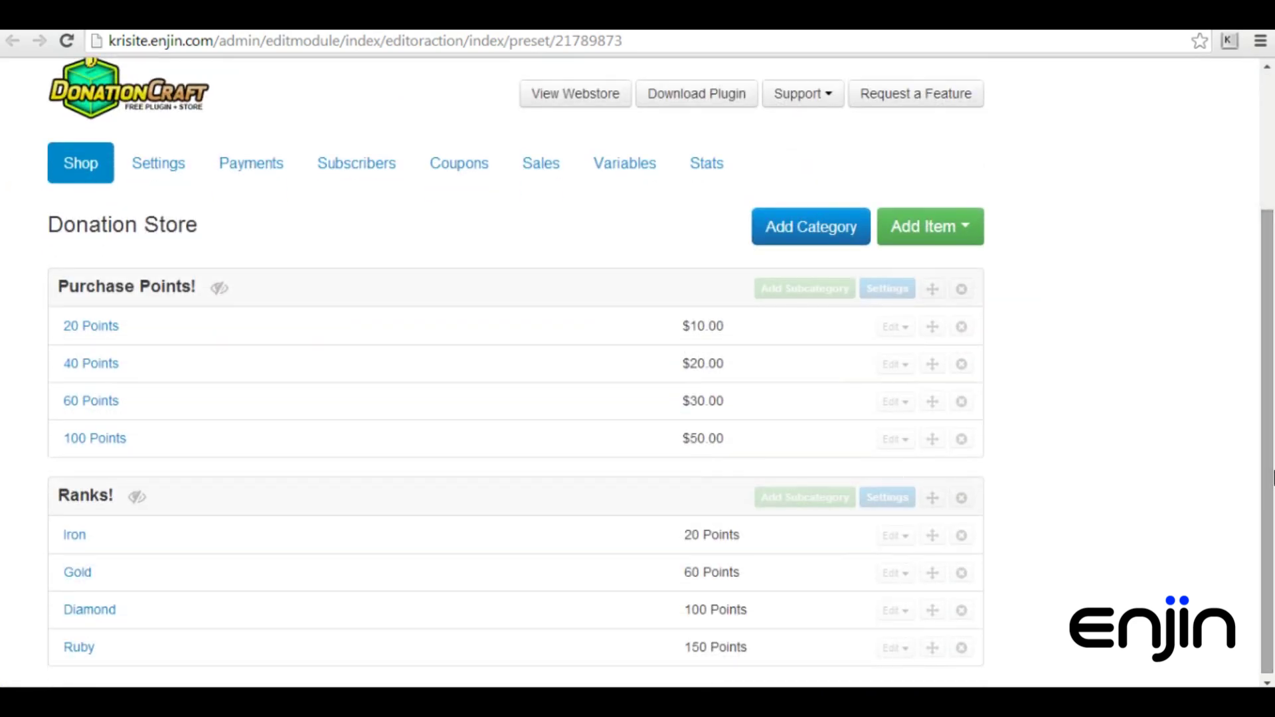
scroll(1269, 345, up, 2)
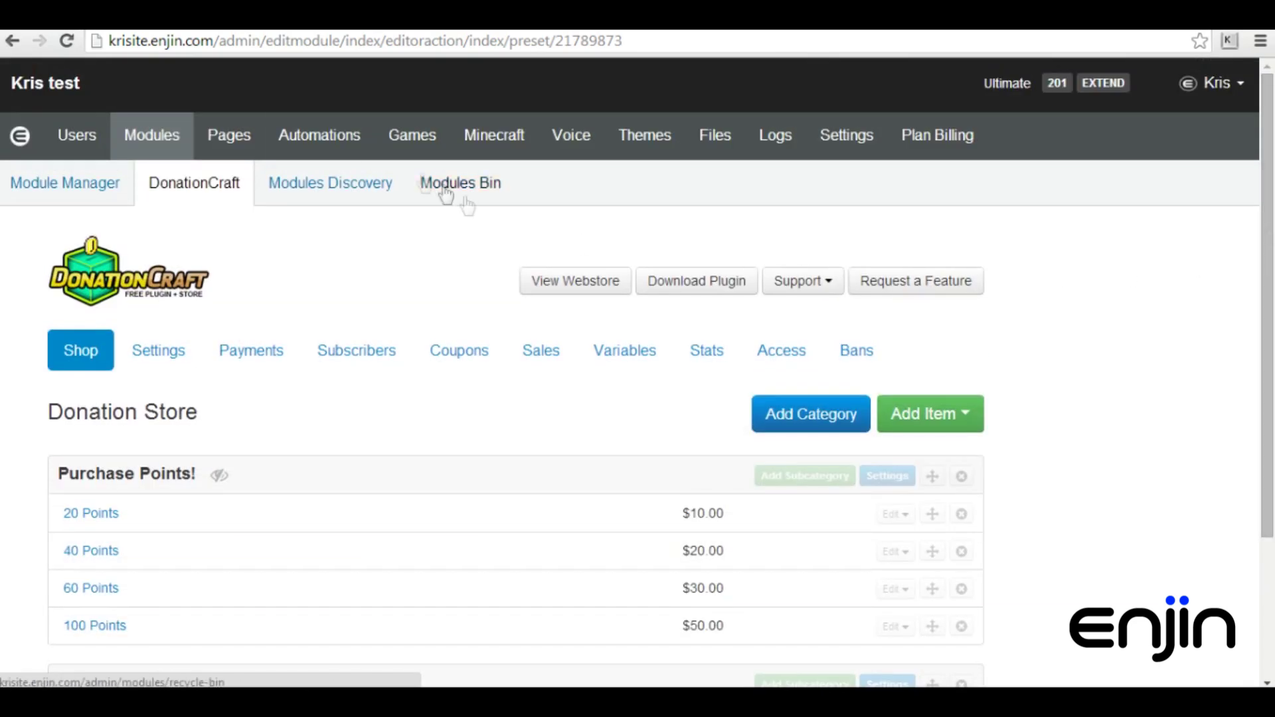
click(342, 140)
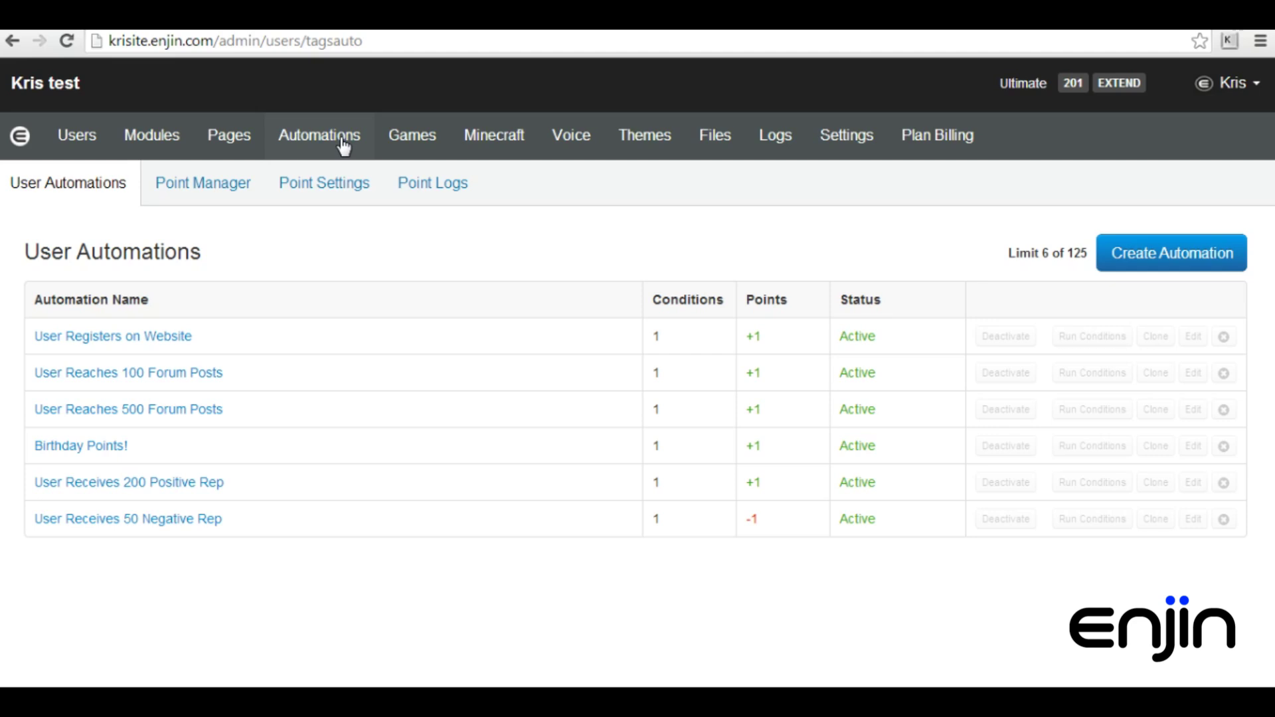
click(1188, 376)
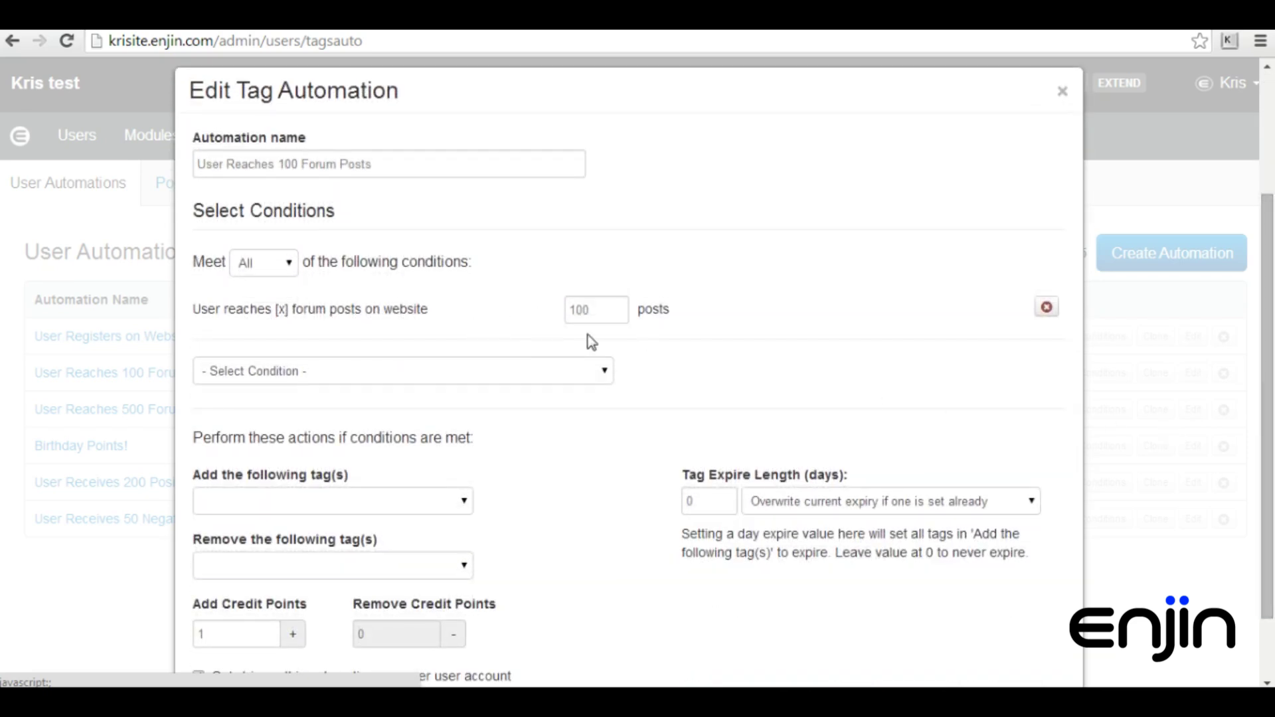
click(564, 370)
drag(606, 413, 689, 393)
click(688, 392)
scroll(1229, 393, down, 2)
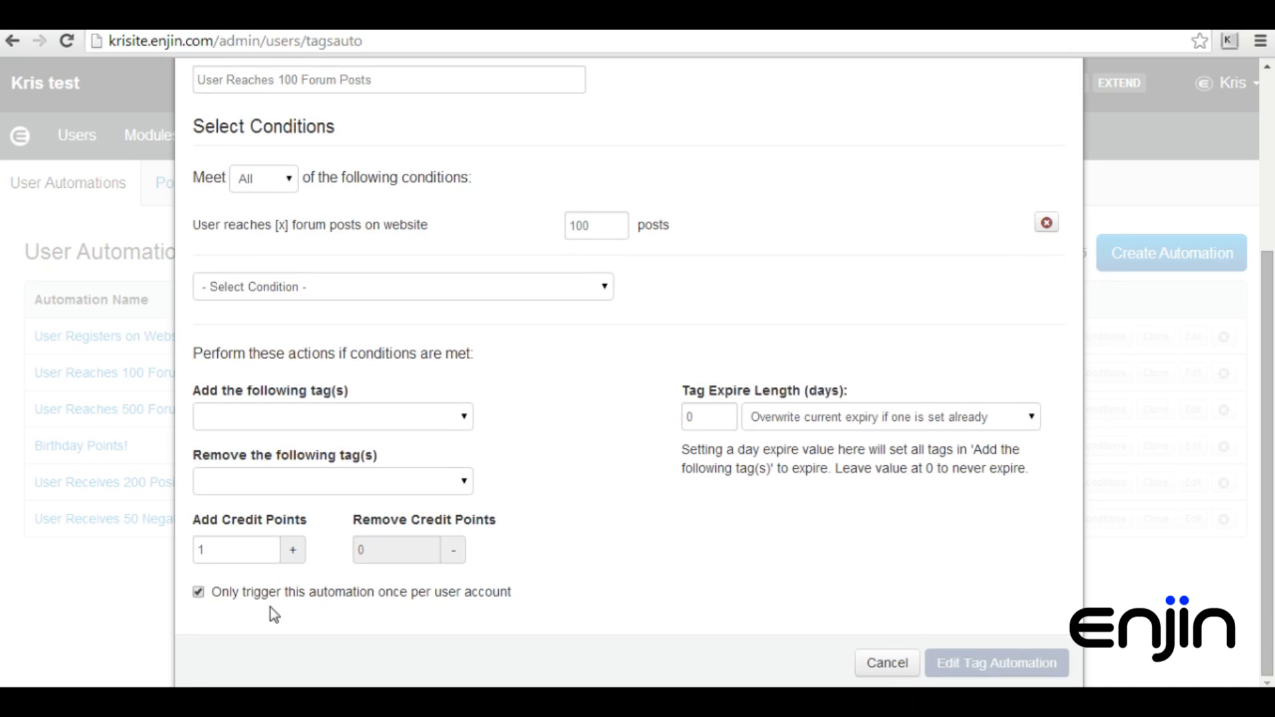
click(877, 664)
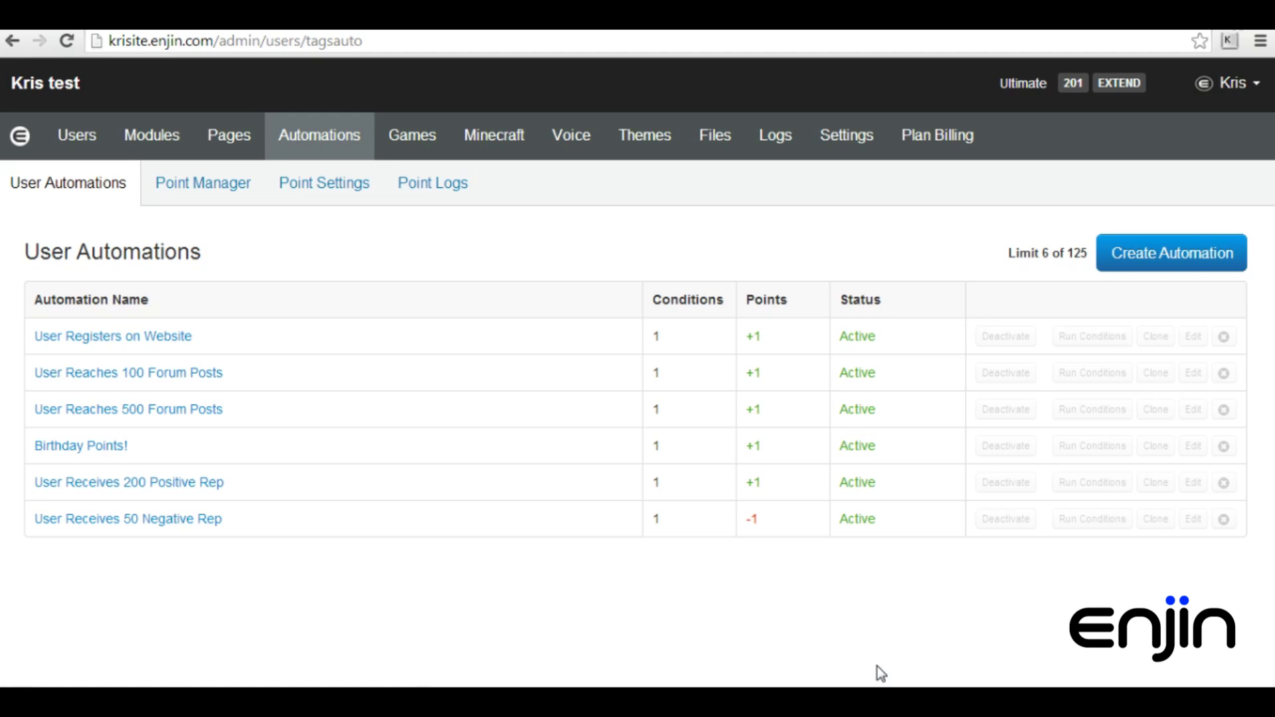
Step: In Point Manager, view a member's Credit Points Details, then close them
click(217, 186)
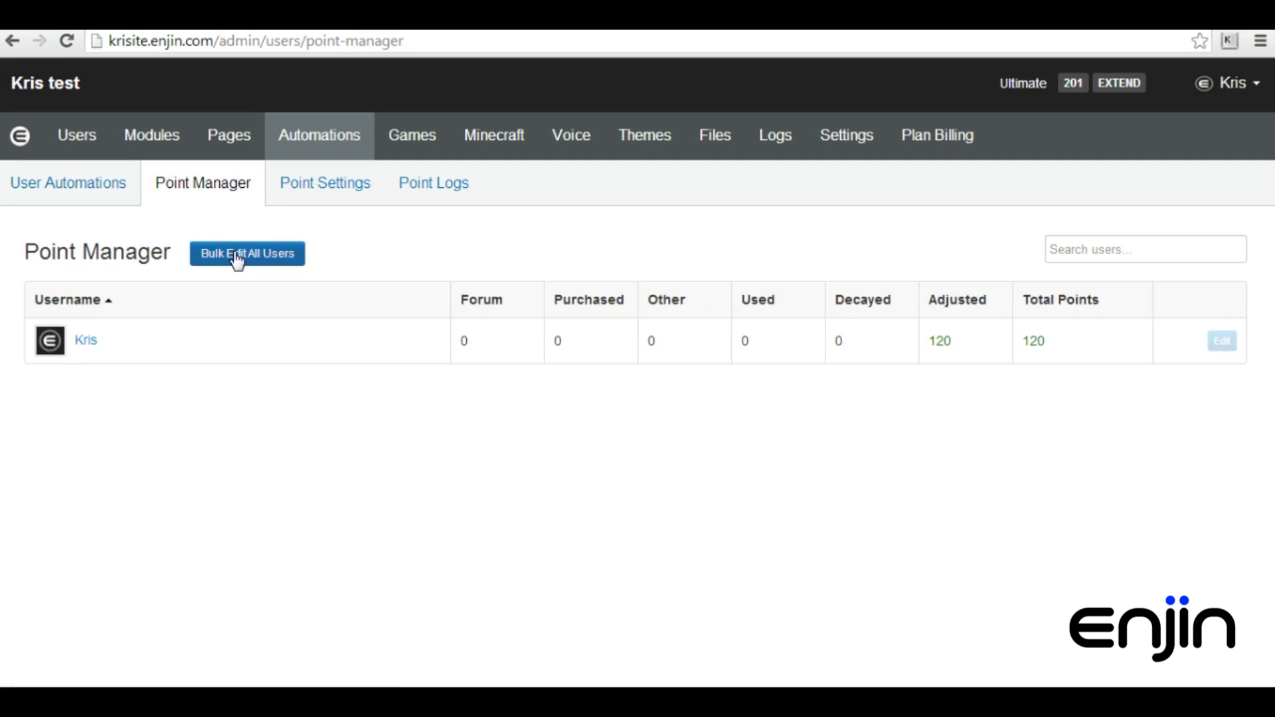
click(1222, 342)
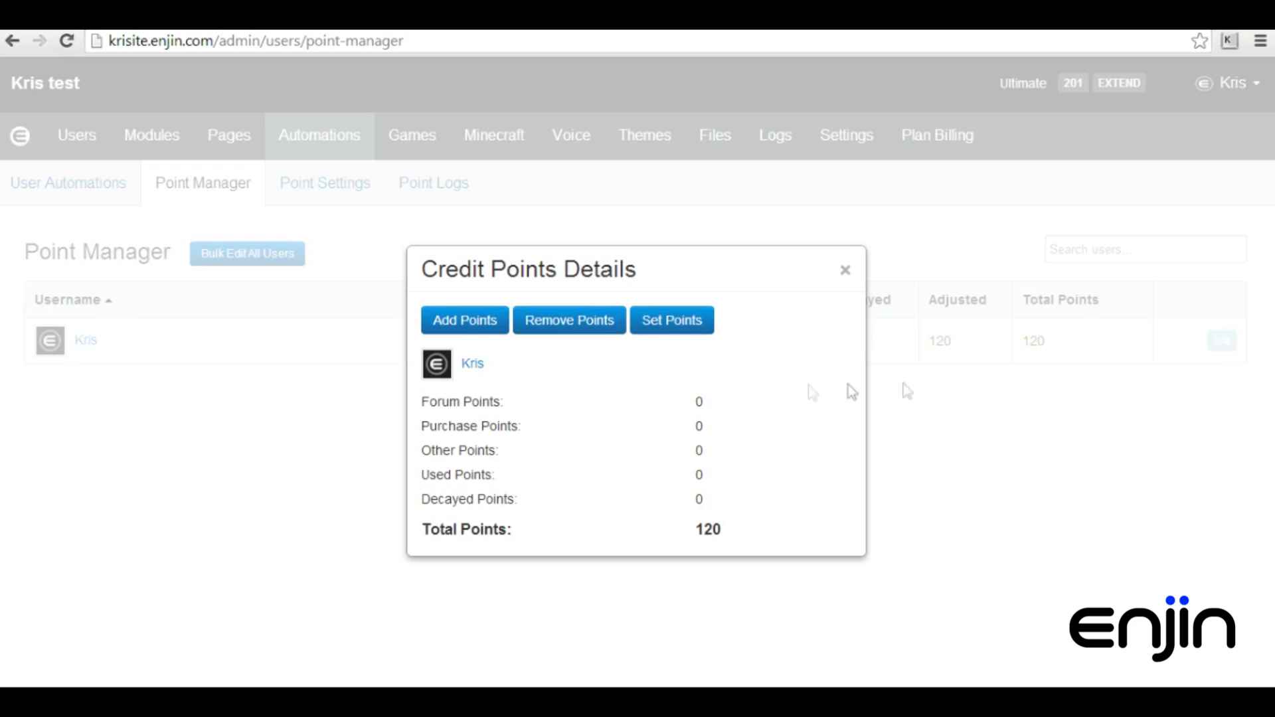
click(846, 271)
Step: Review the Point Settings page's display, member-to-member and decay options
click(325, 191)
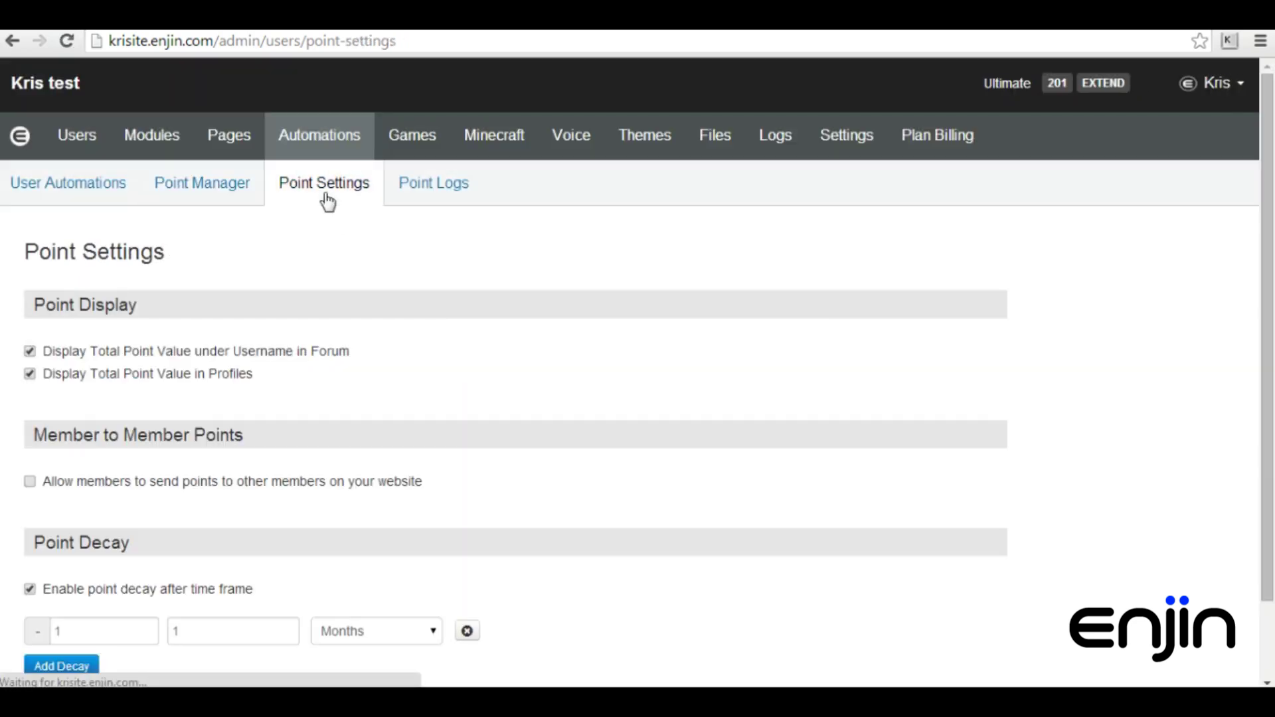
drag(1267, 286, 1270, 345)
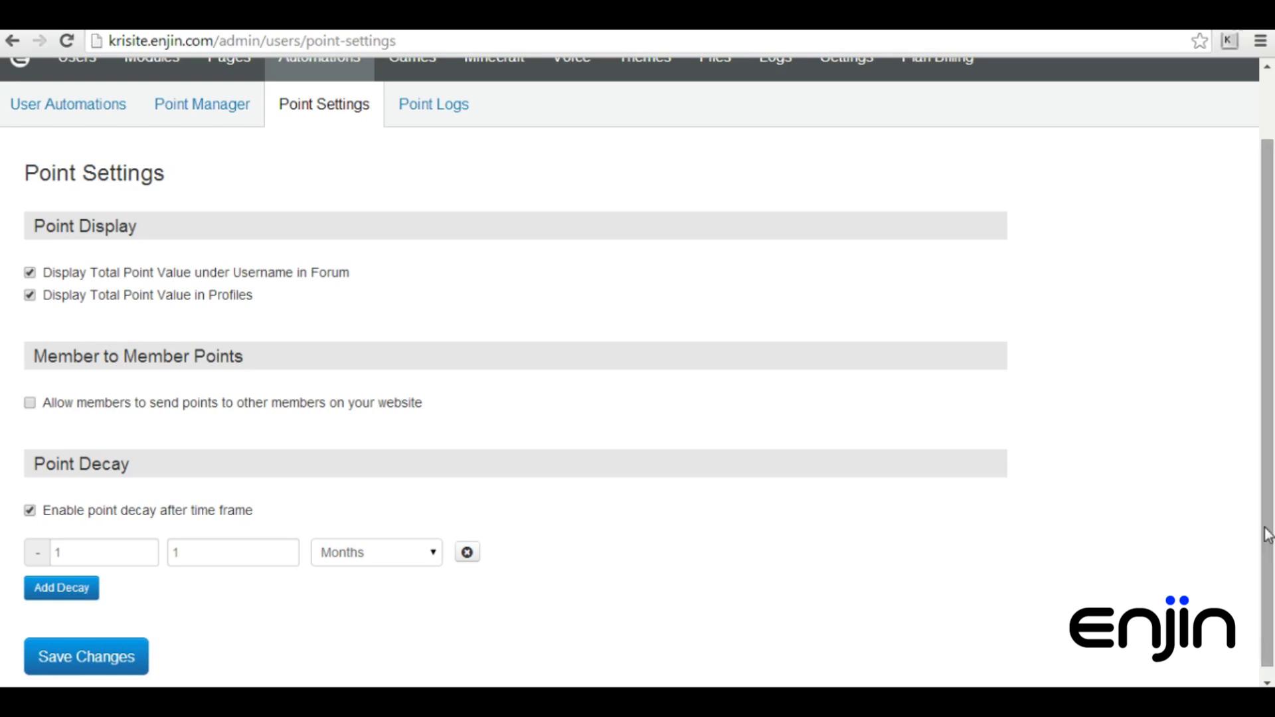
scroll(1269, 412, up, 2)
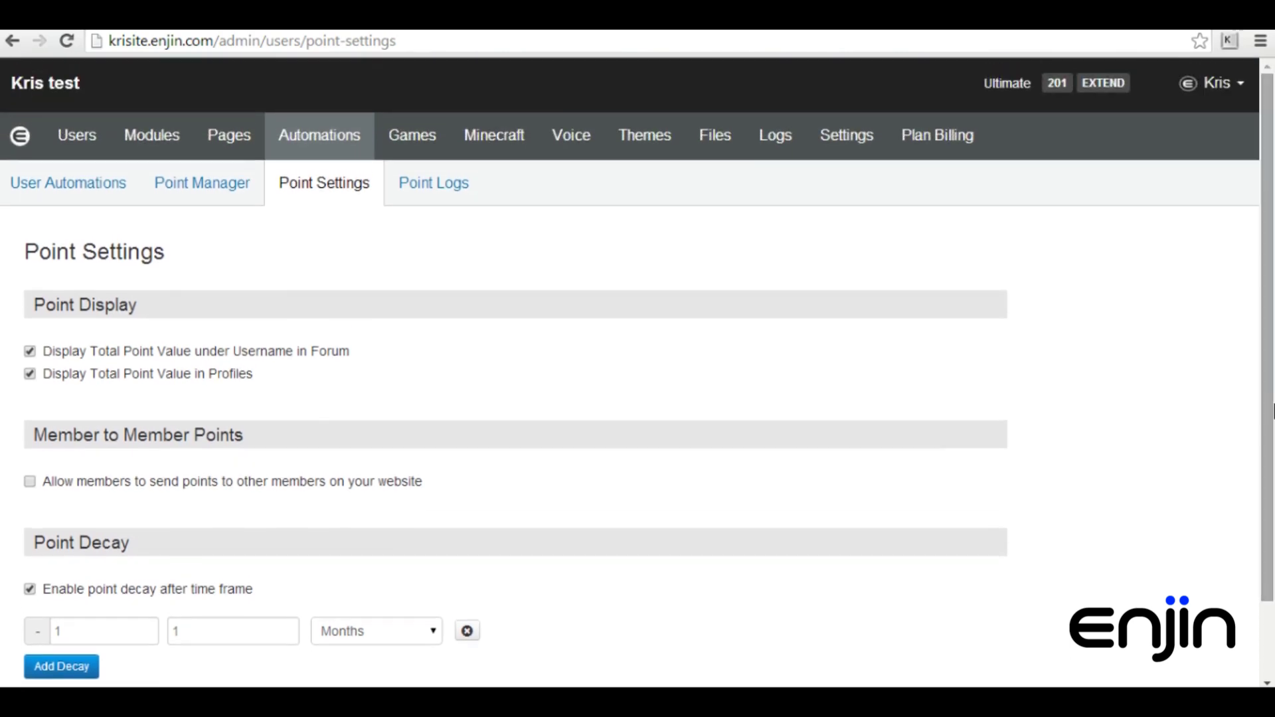
Step: Check the Point Logs action filter choices, then go to the module manager
click(433, 188)
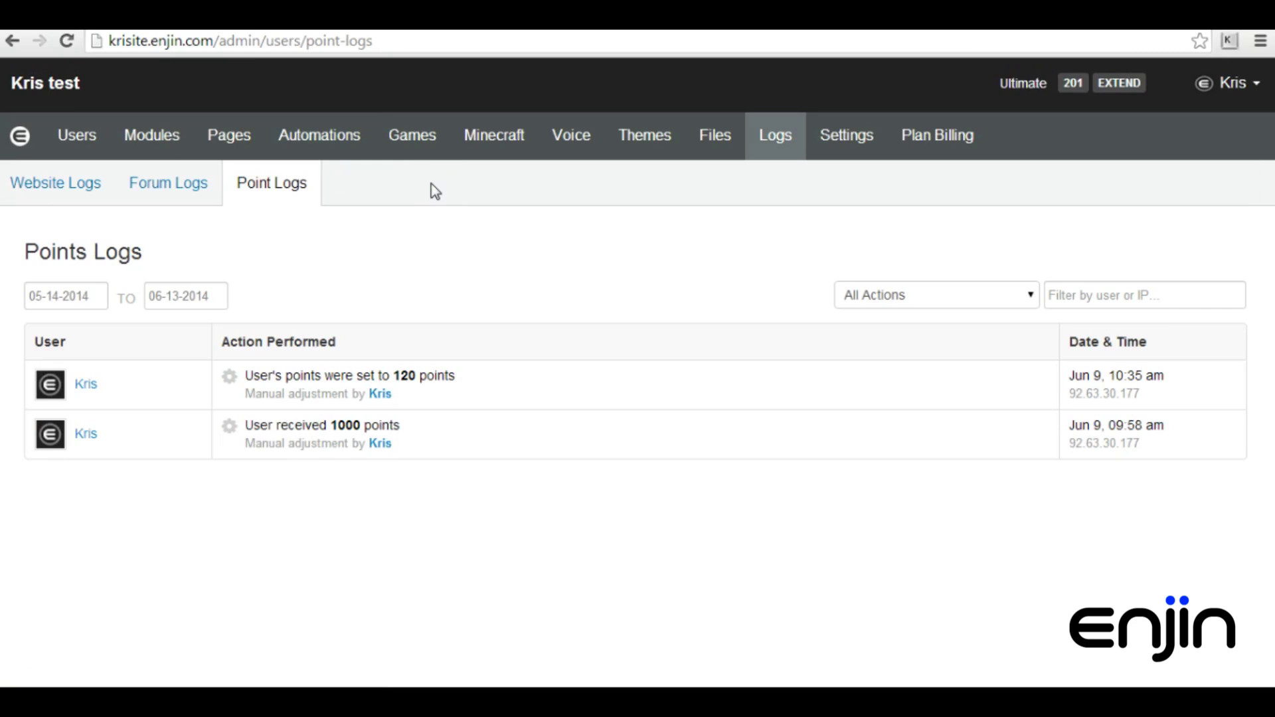
click(953, 305)
click(157, 139)
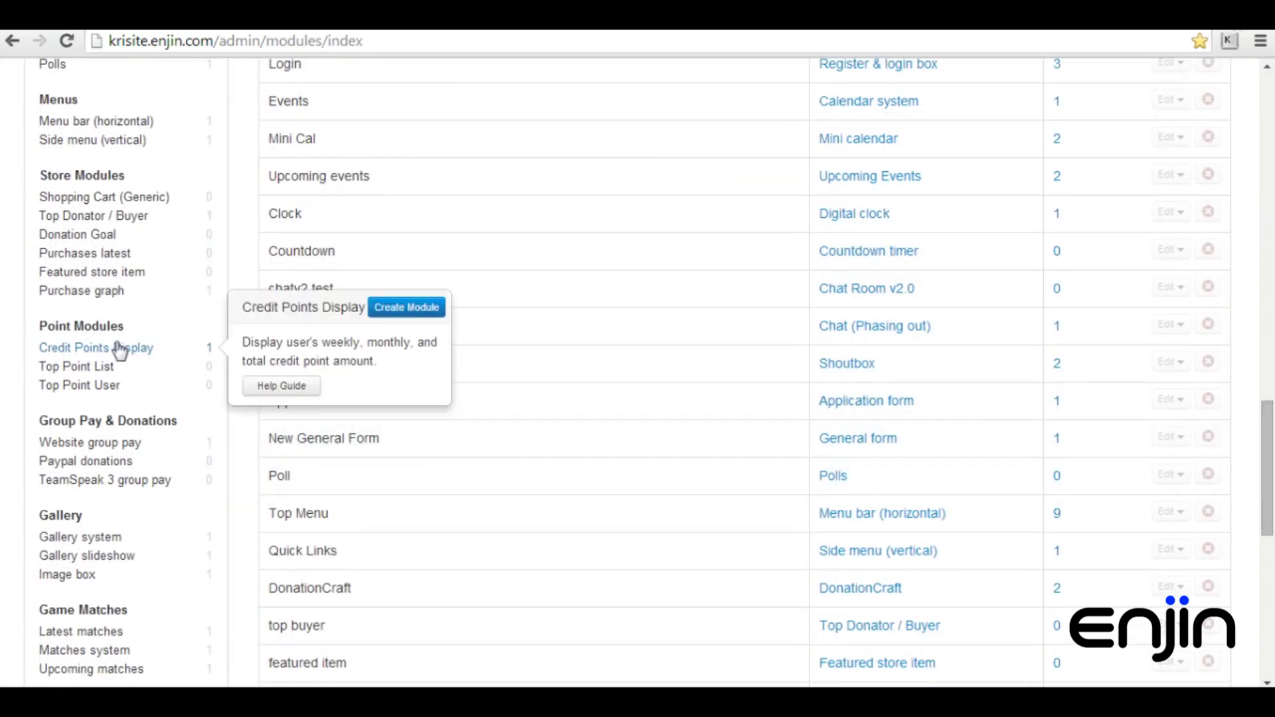
Step: Open the Credit Points Display module's editor to review its Buy and Use Points links
click(116, 346)
click(1170, 183)
click(1184, 221)
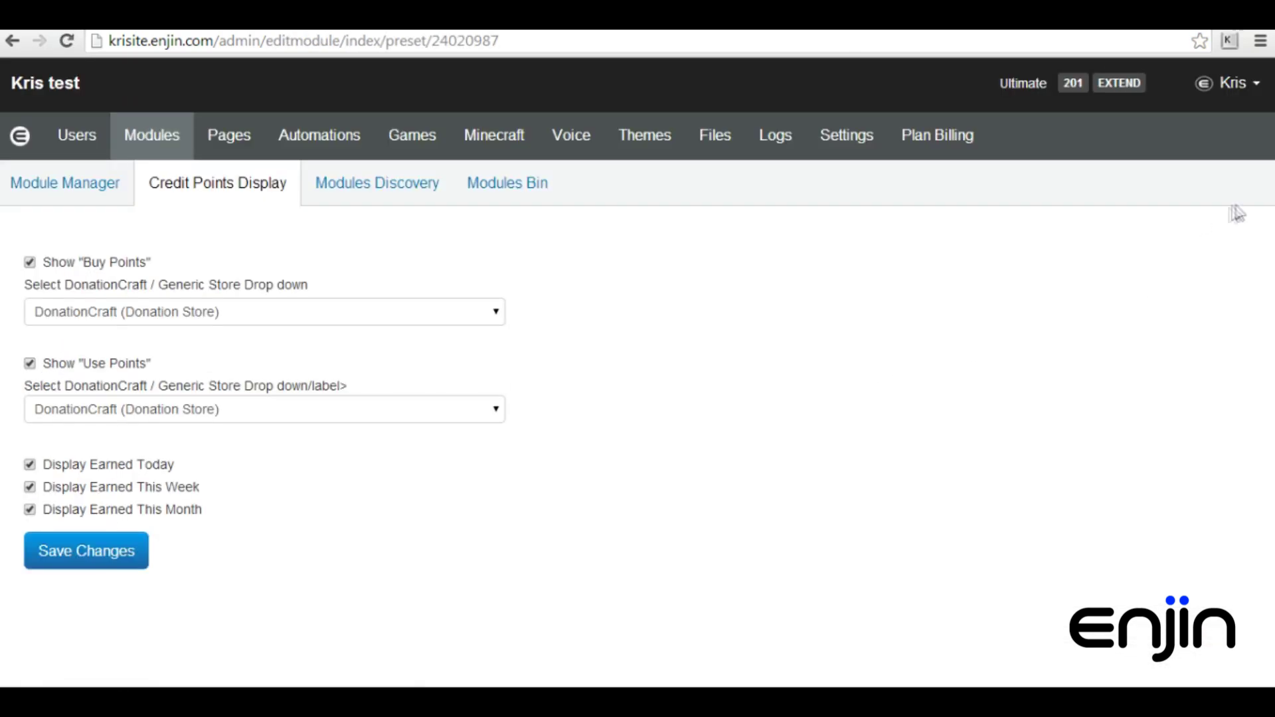